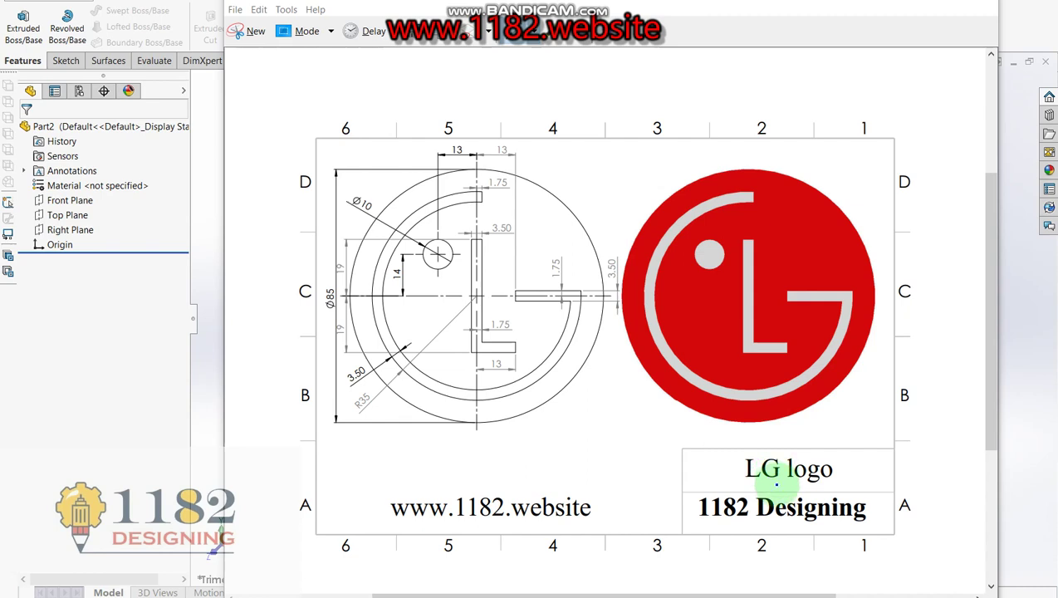
Step: Circle the 'LG logo' title and the Ø85 diameter on the reference drawing, then close it
left_click(731, 440)
left_click_drag(734, 464, 736, 441)
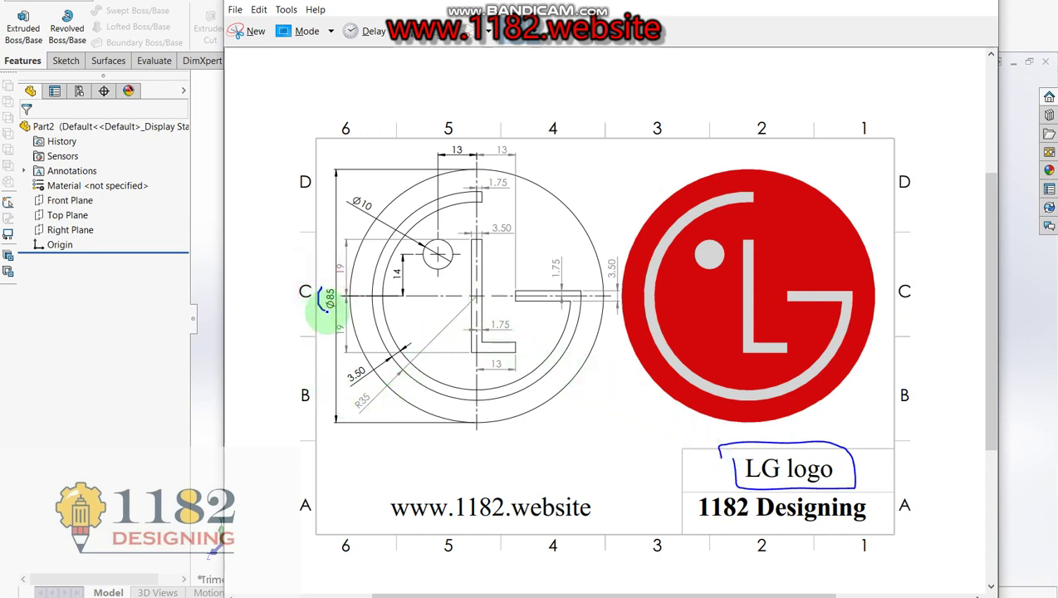
left_click_drag(329, 279, 331, 284)
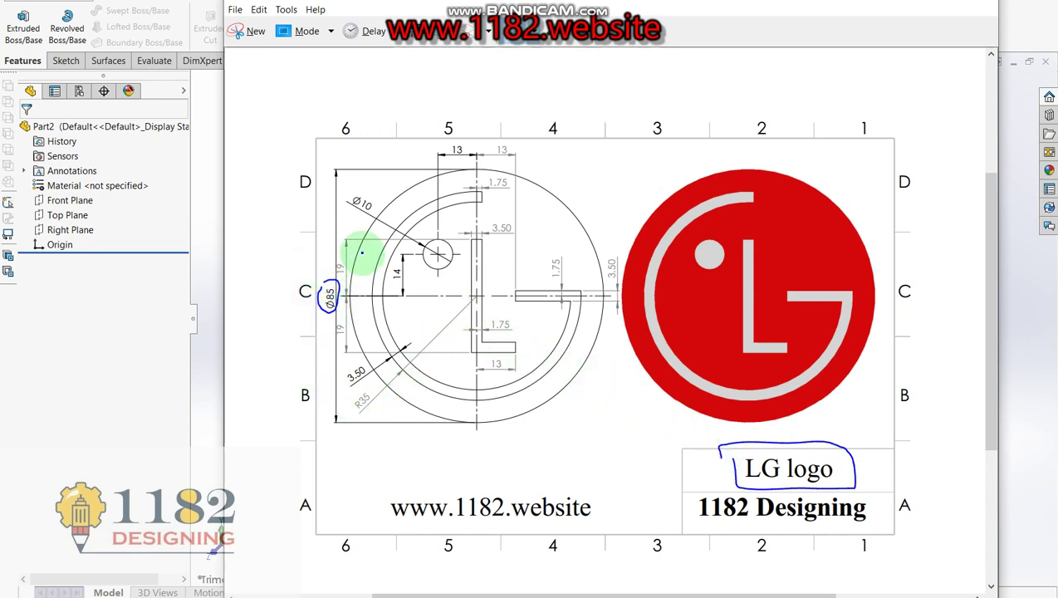
left_click(78, 355)
left_click(23, 25)
Step: Sketch a circle at the origin on the Front Plane and dimension it to Ø85
left_click(498, 179)
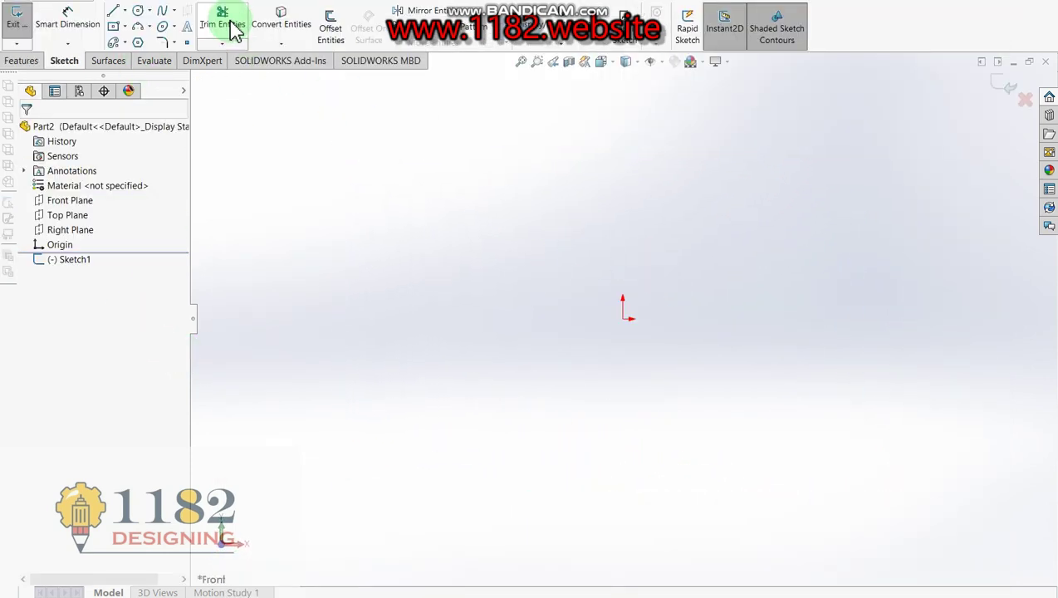
left_click(138, 11)
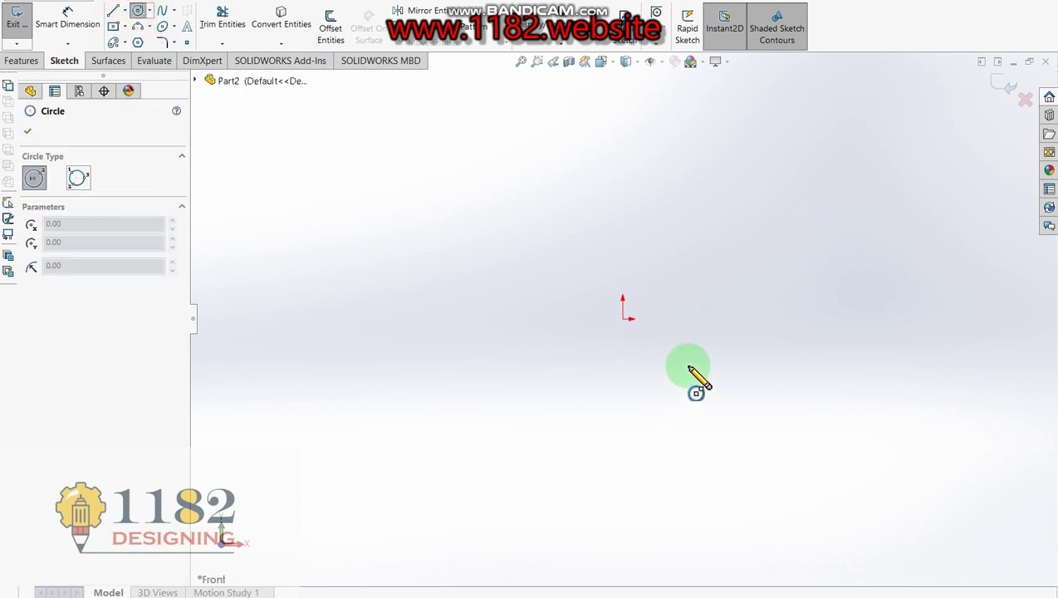
left_click(623, 318)
left_click(714, 380)
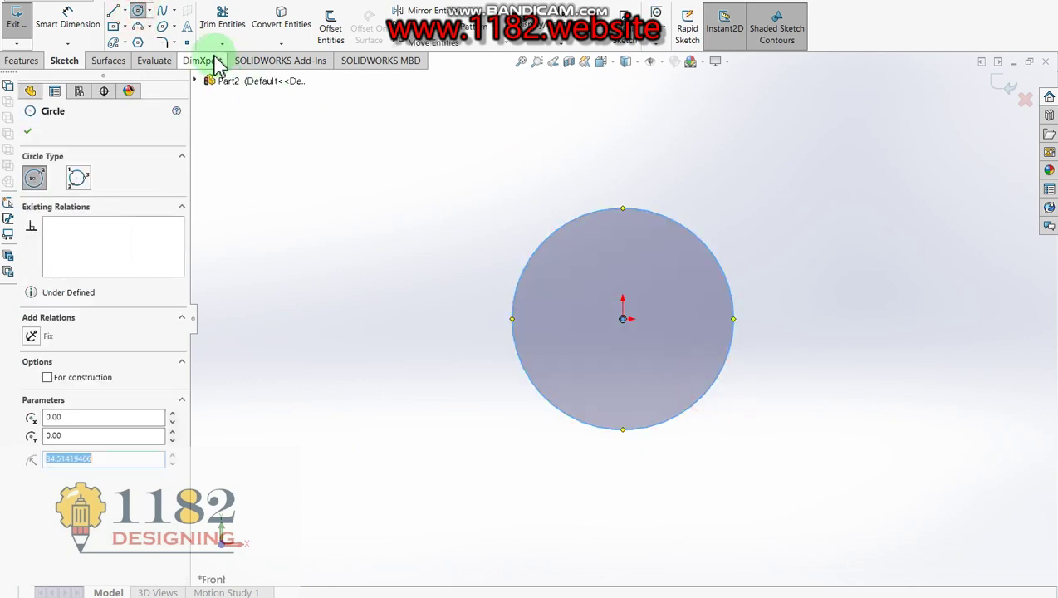
left_click(67, 18)
left_click(733, 348)
left_click(787, 363)
type("85")
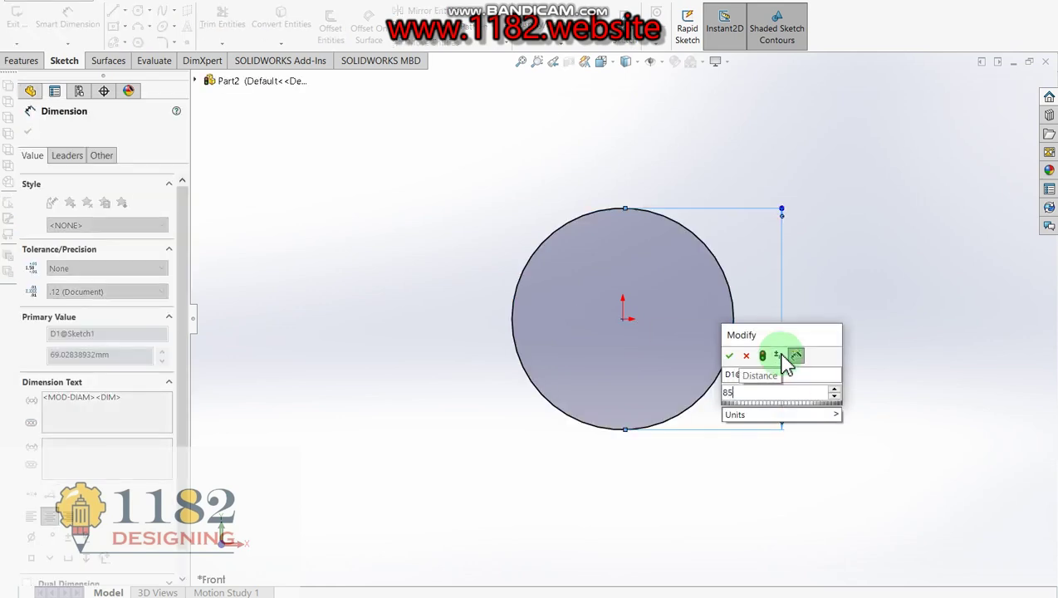
key("Return")
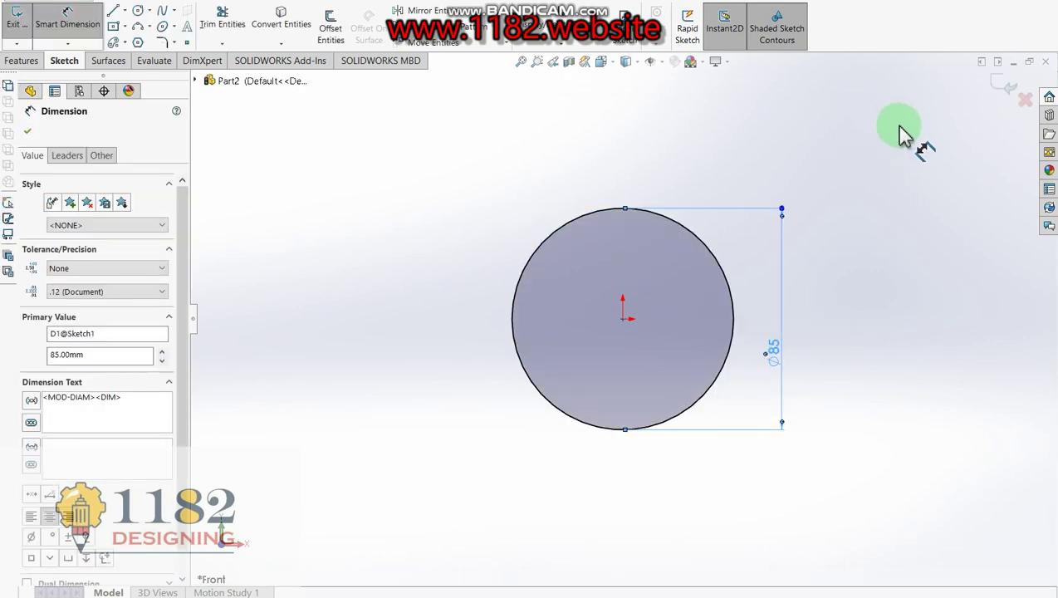
Step: Extrude the Ø85 circle 1 mm to form the disc base
left_click(1000, 98)
right_click_drag(578, 355, 357, 281)
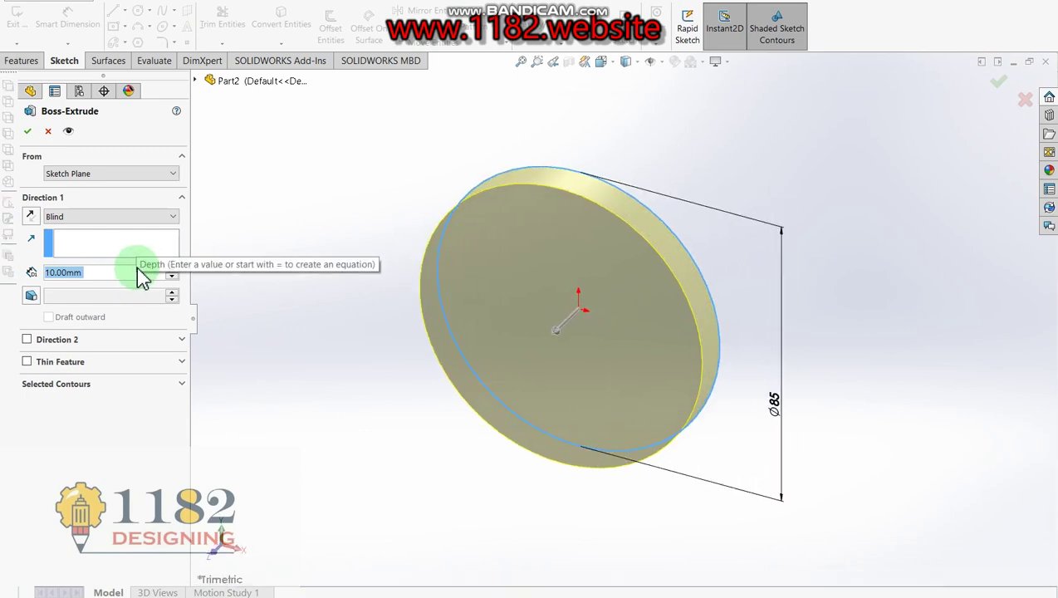
type("1")
key("Return")
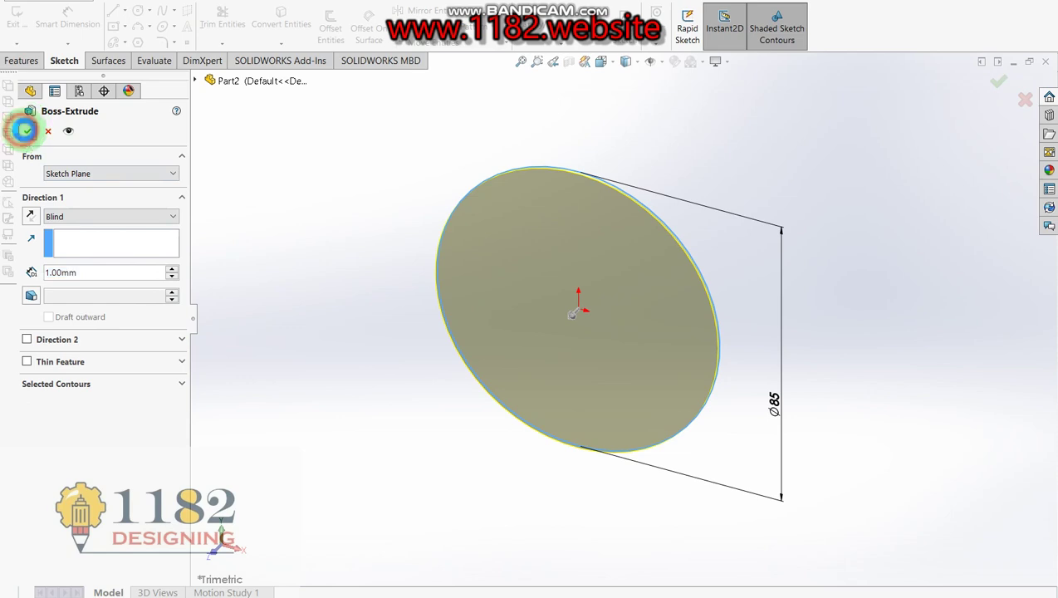
left_click(24, 130)
left_click(679, 171)
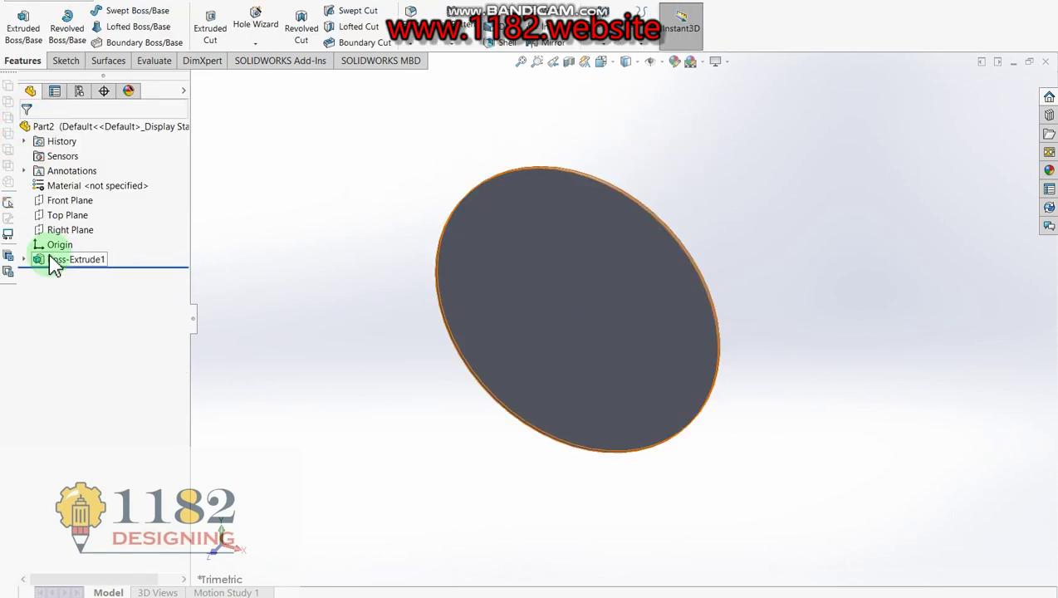
Step: Apply a red appearance to Boss-Extrude1
left_click(51, 259)
left_click(675, 65)
left_click(691, 137)
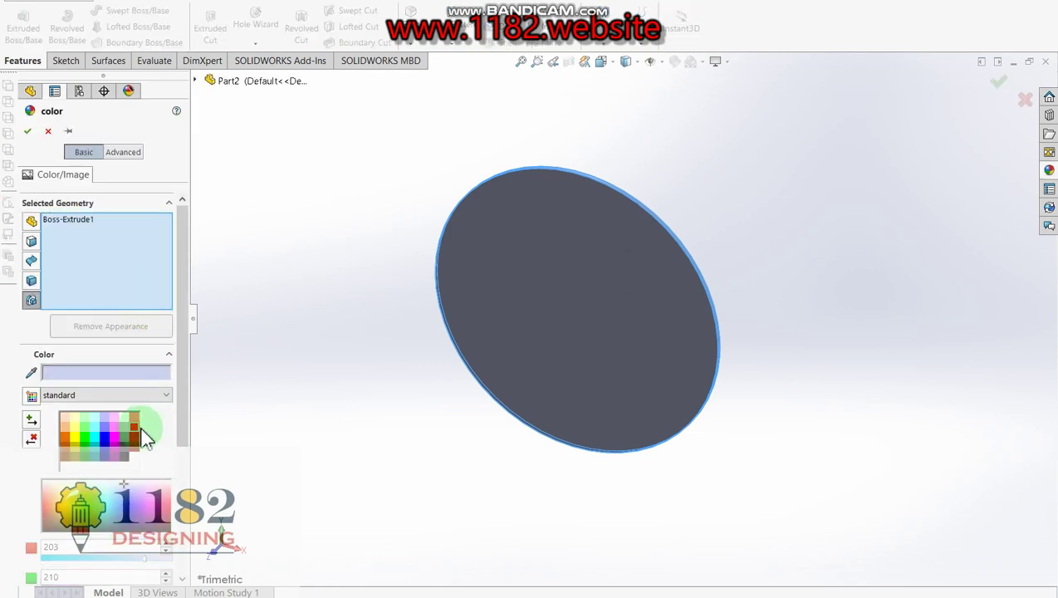
left_click(134, 429)
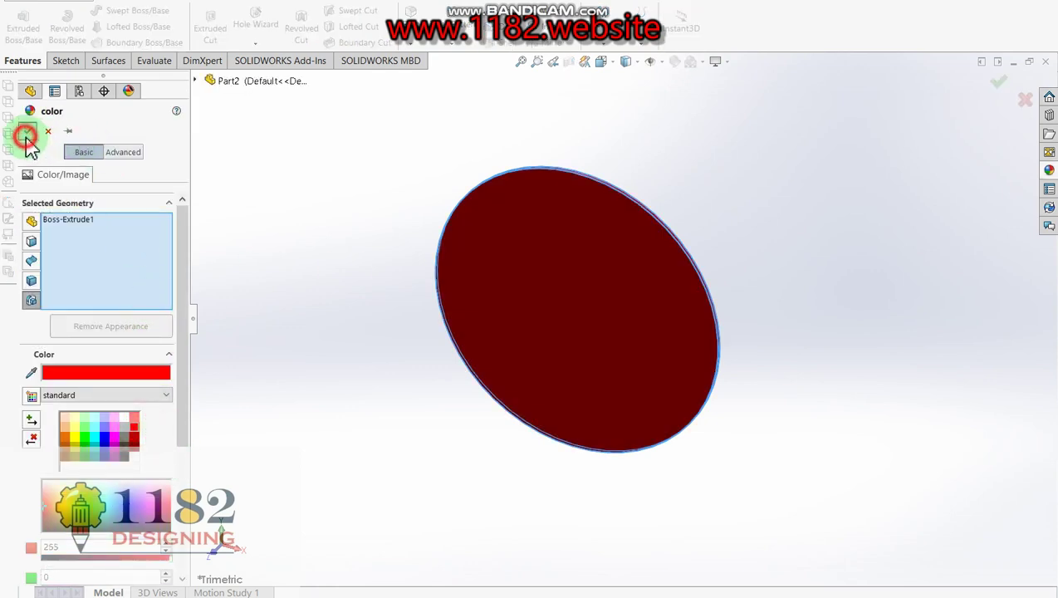
left_click(26, 135)
left_click(288, 242)
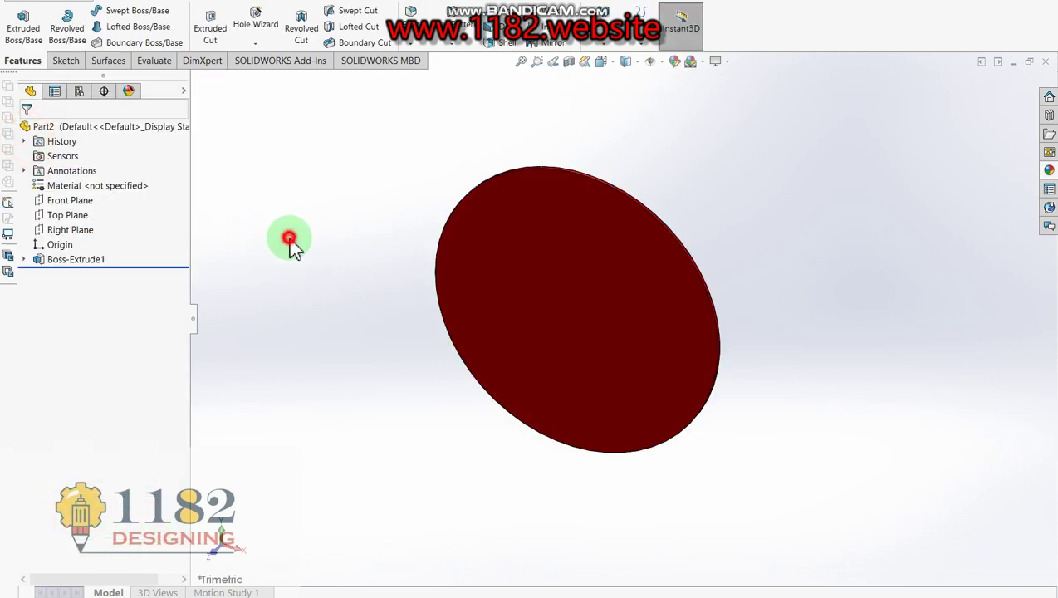
Step: Switch the scene to Plain White and start a sketch on the disc's front face
left_click(702, 64)
mouse_move(727, 95)
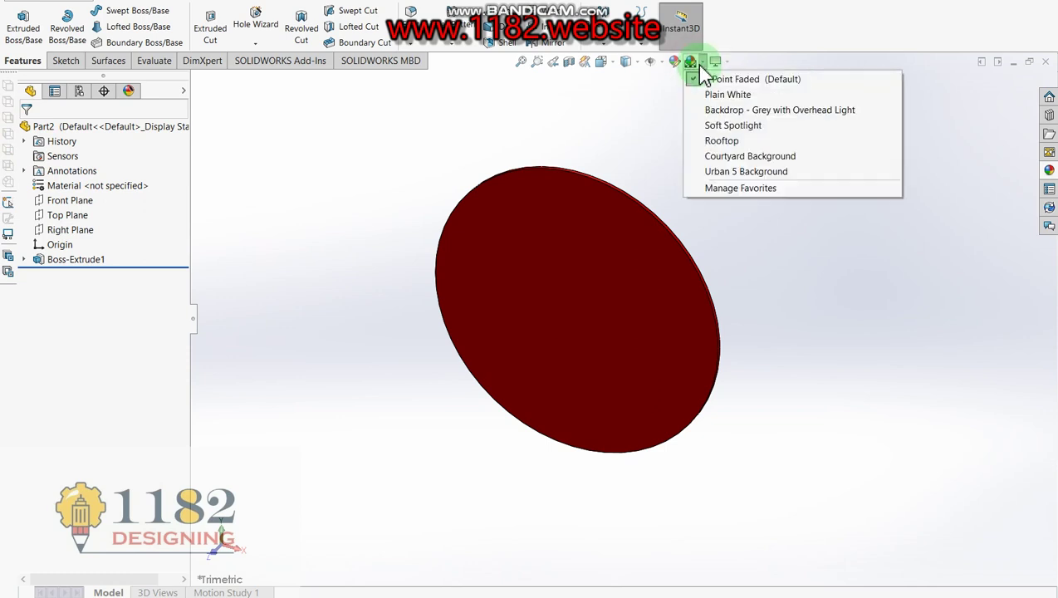
left_click(708, 96)
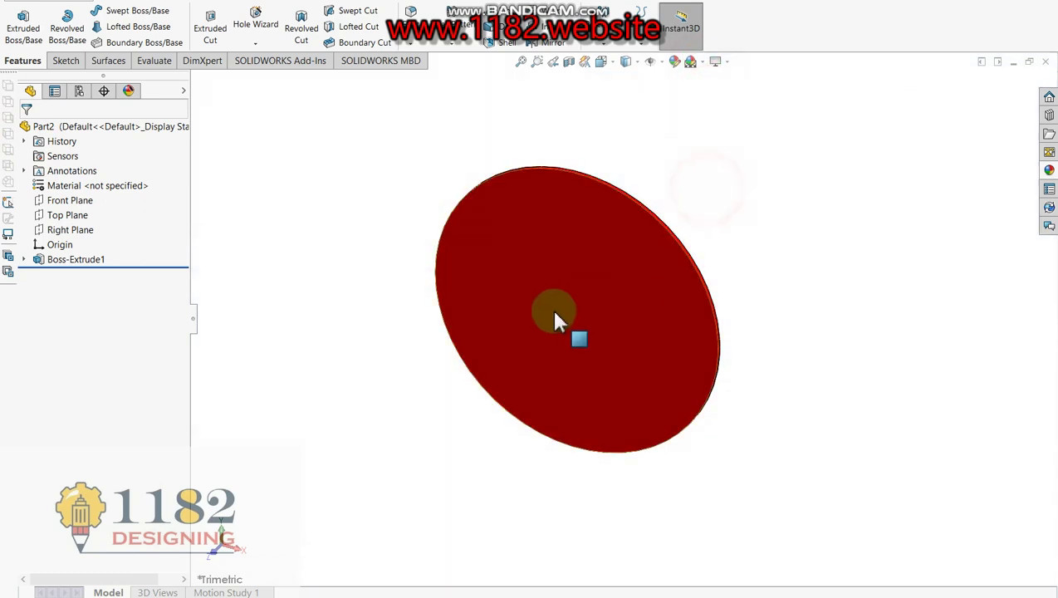
left_click(551, 307)
left_click(19, 31)
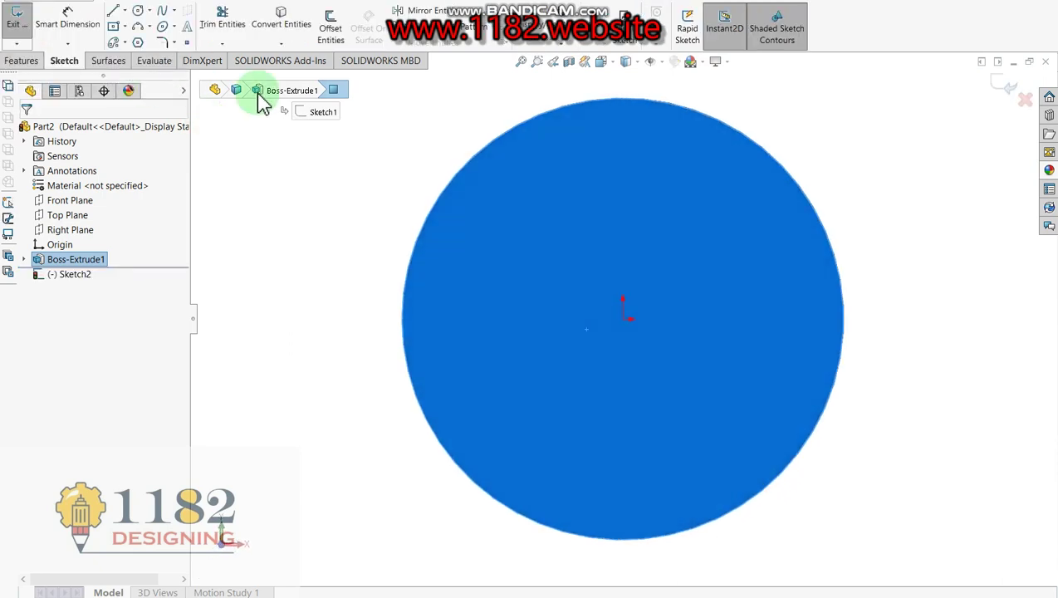
Step: Draw a larger and a smaller concentric circle at the disc centre for the ring
left_click(905, 347)
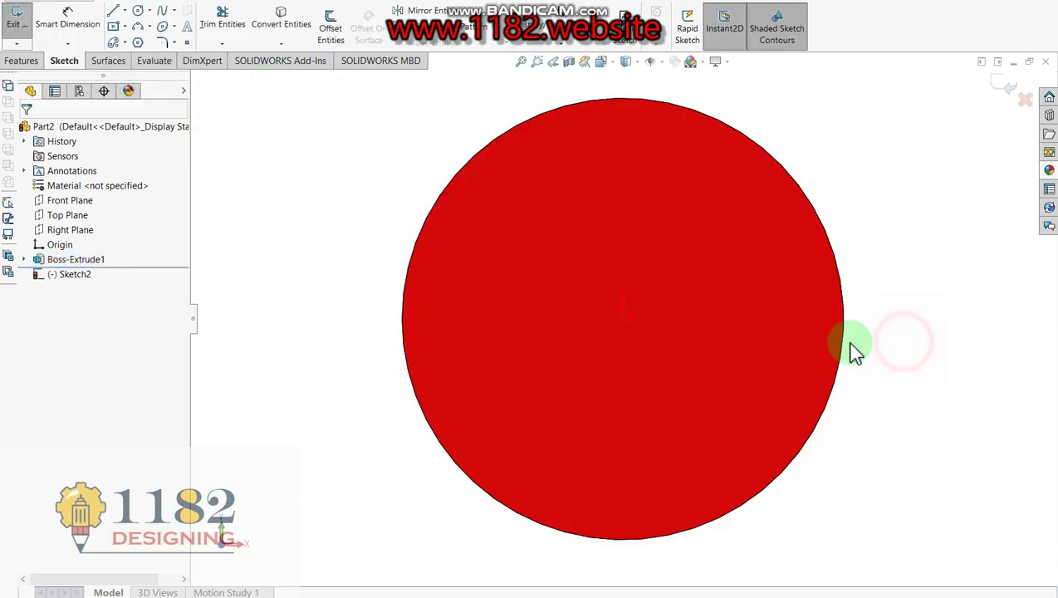
left_click(138, 13)
left_click(621, 319)
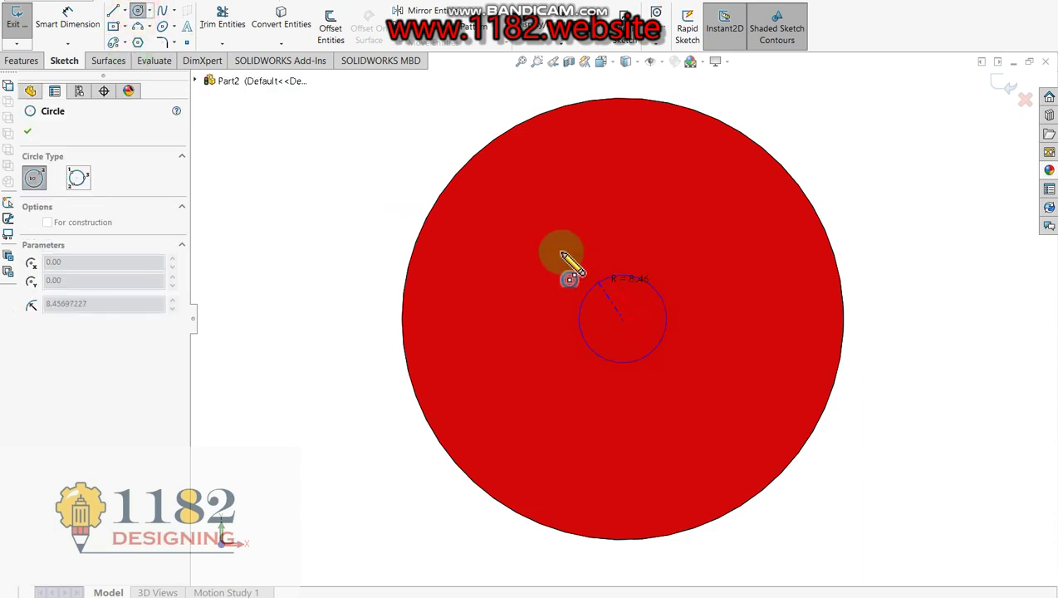
left_click(508, 224)
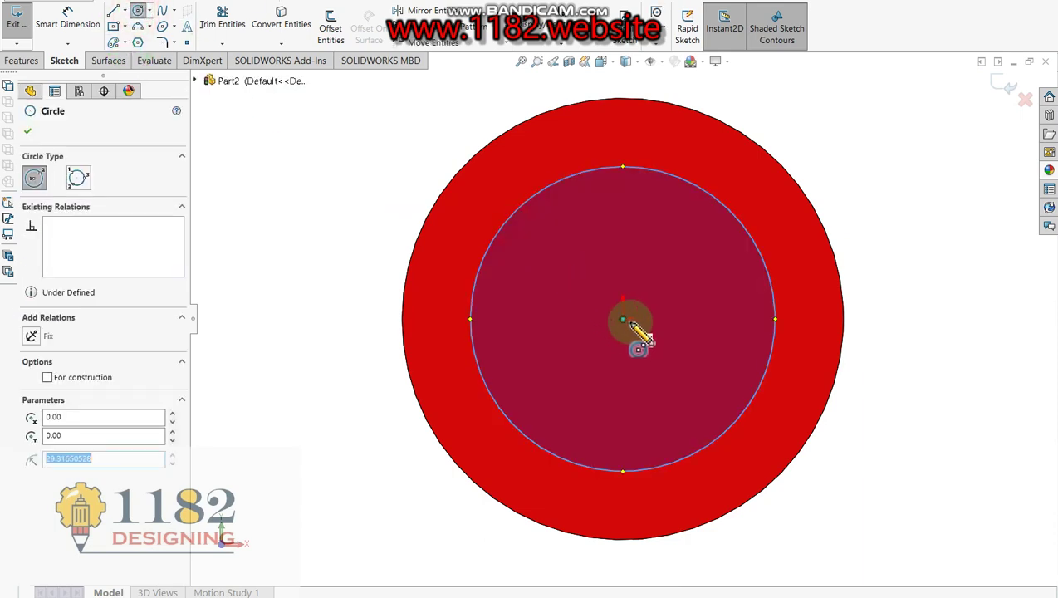
left_click(622, 319)
left_click(695, 428)
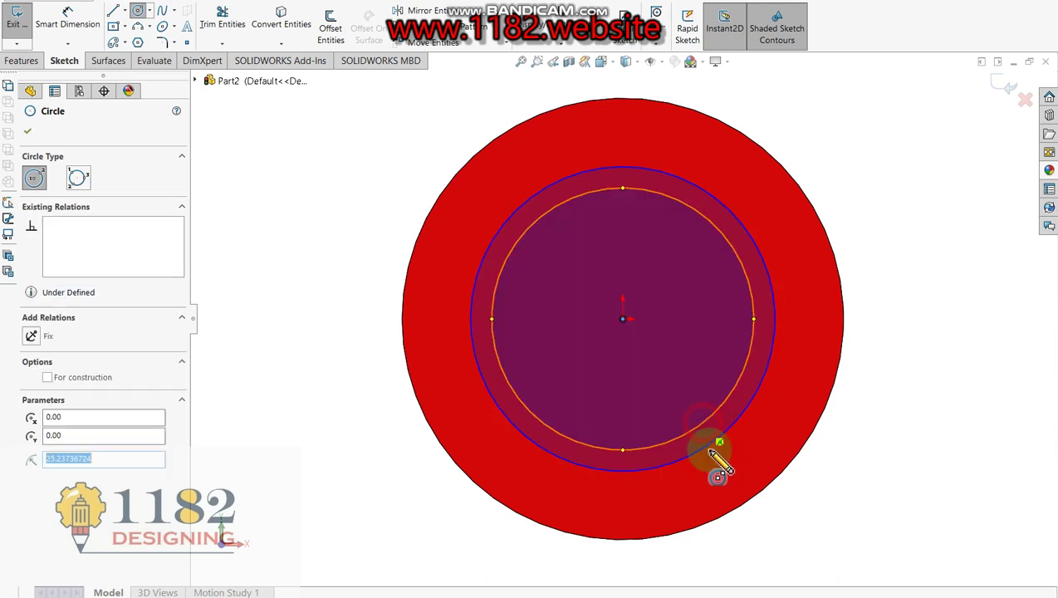
key("alt+Tab")
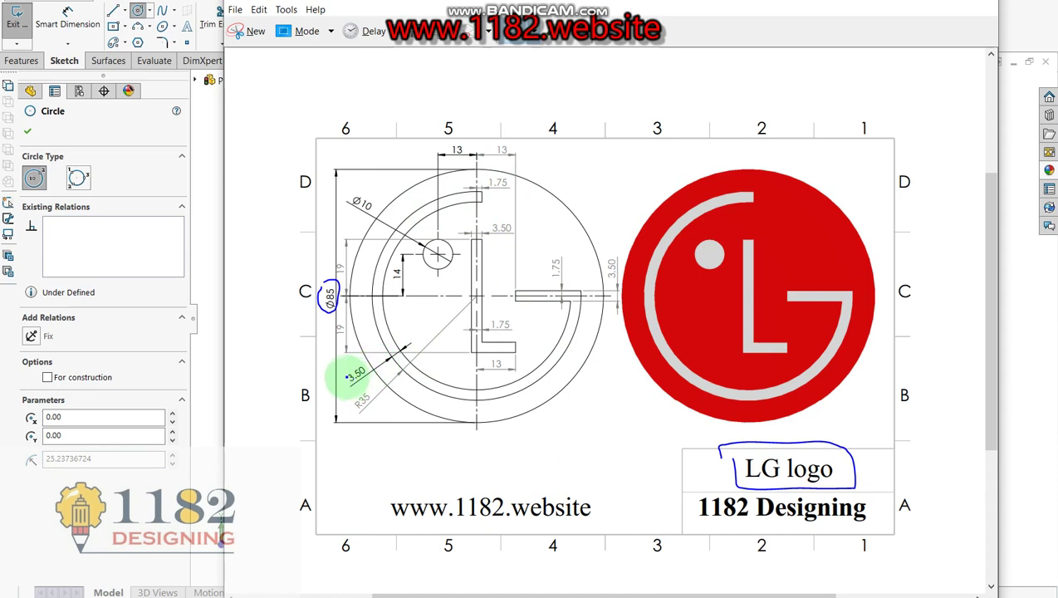
Step: Mark the 3.50 width, R35 radius and the ring's top opening on the reference drawing, then close it
left_click_drag(340, 374, 365, 383)
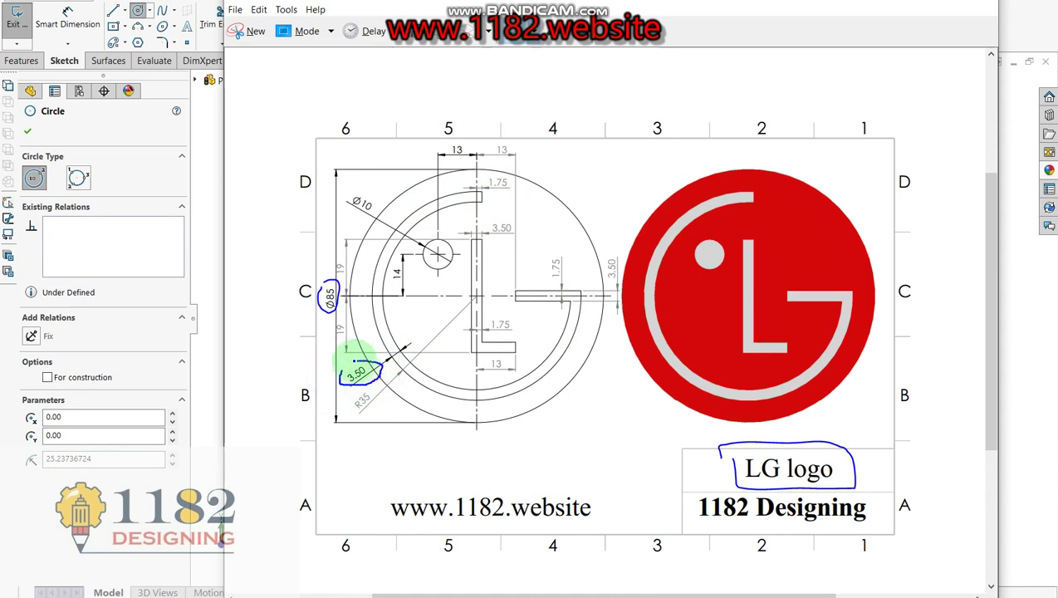
left_click_drag(352, 413, 354, 390)
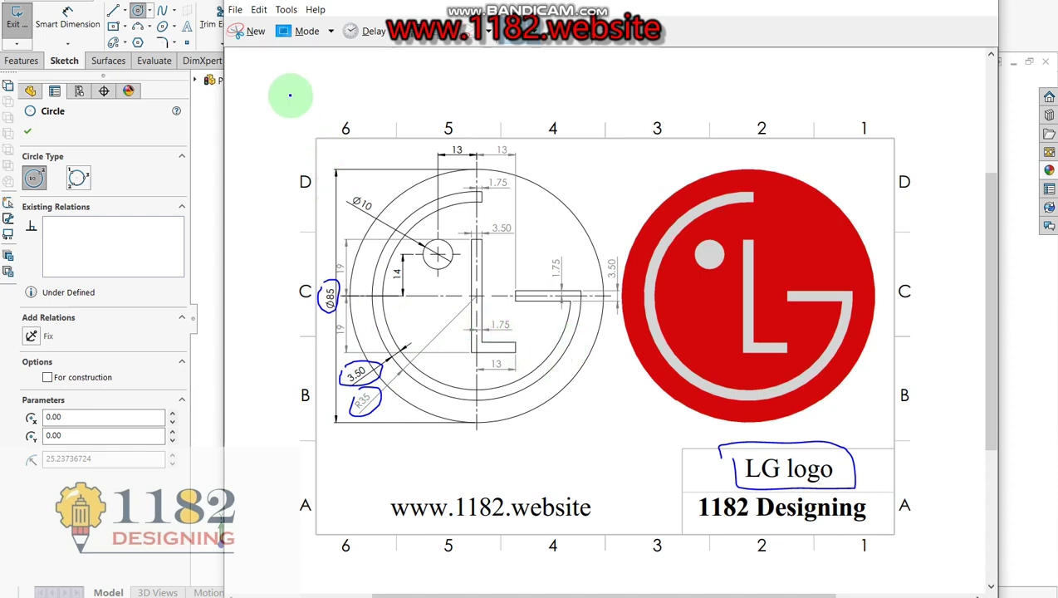
mouse_move(788, 170)
left_mouse_down()
mouse_move(820, 155)
mouse_move(772, 173)
mouse_move(800, 186)
left_mouse_up()
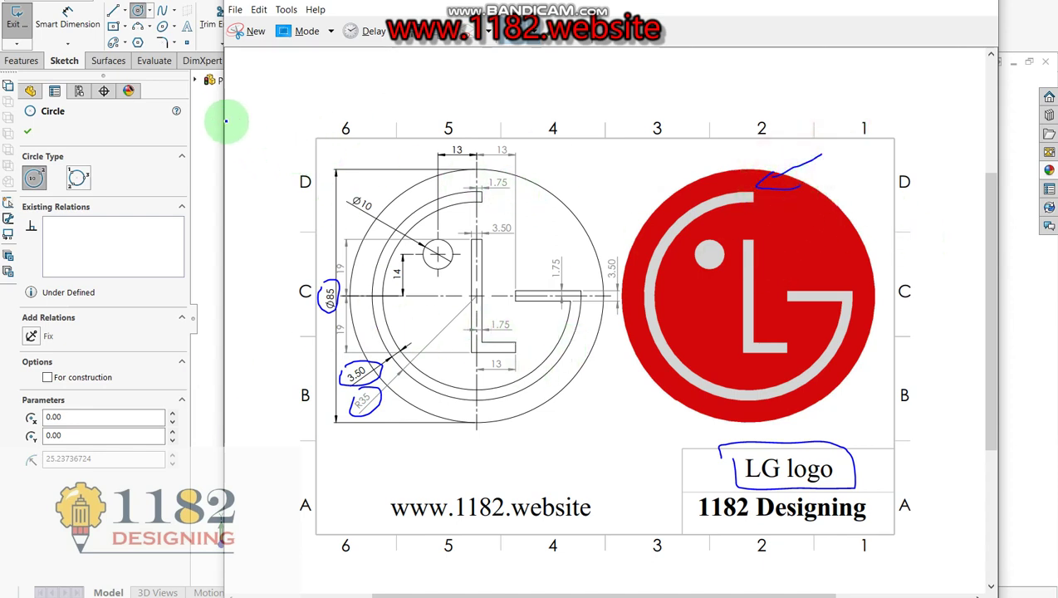
key("Escape")
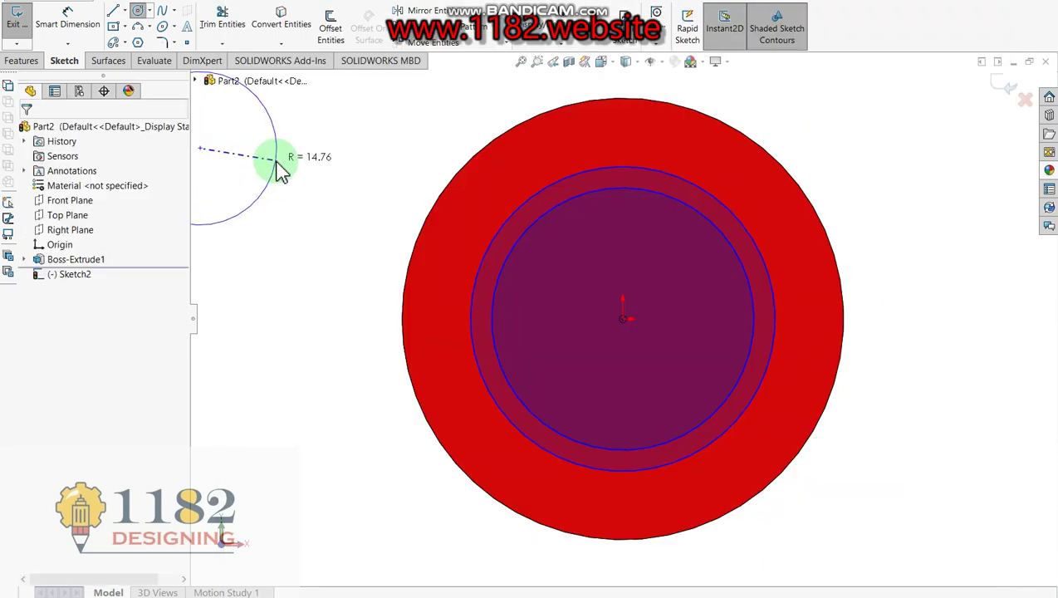
Step: Dimension the outer circle to Ø70 and the gap between the circles to 3.50 mm
left_click(88, 25)
left_click(775, 292)
left_click(884, 285)
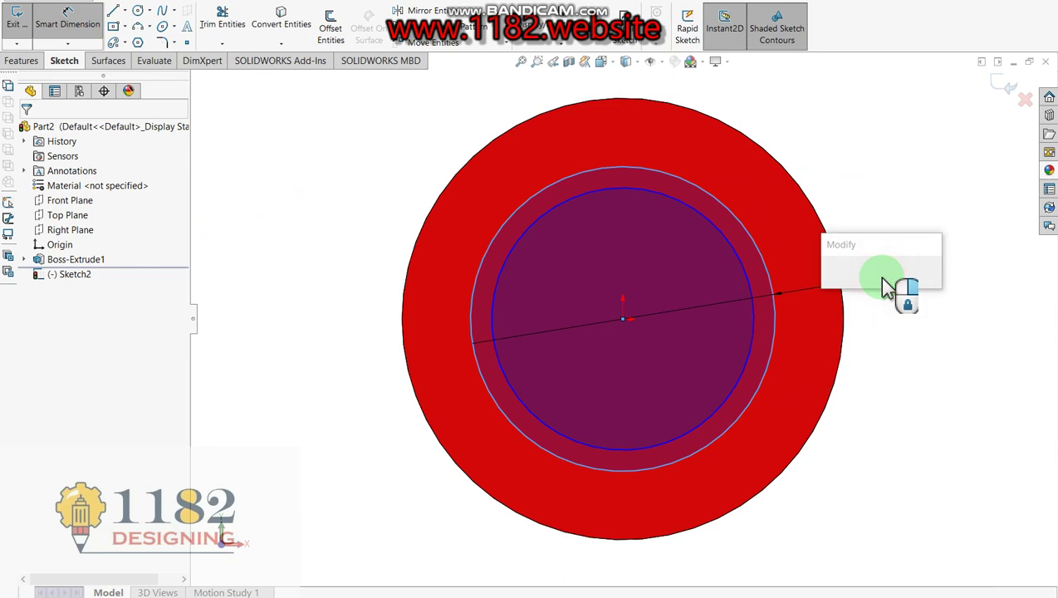
type("70")
key("Return")
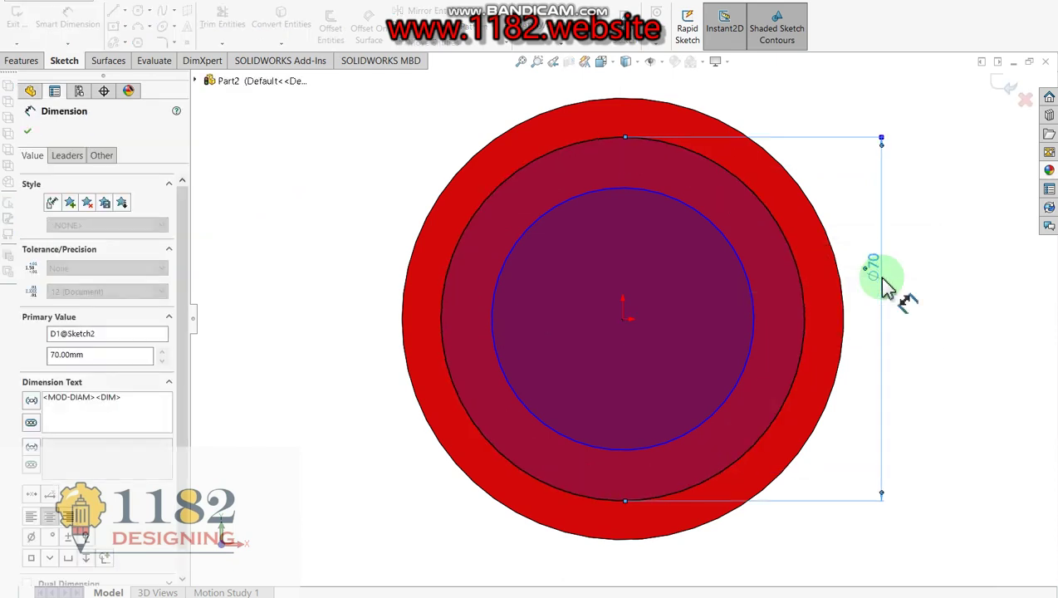
left_click(752, 307)
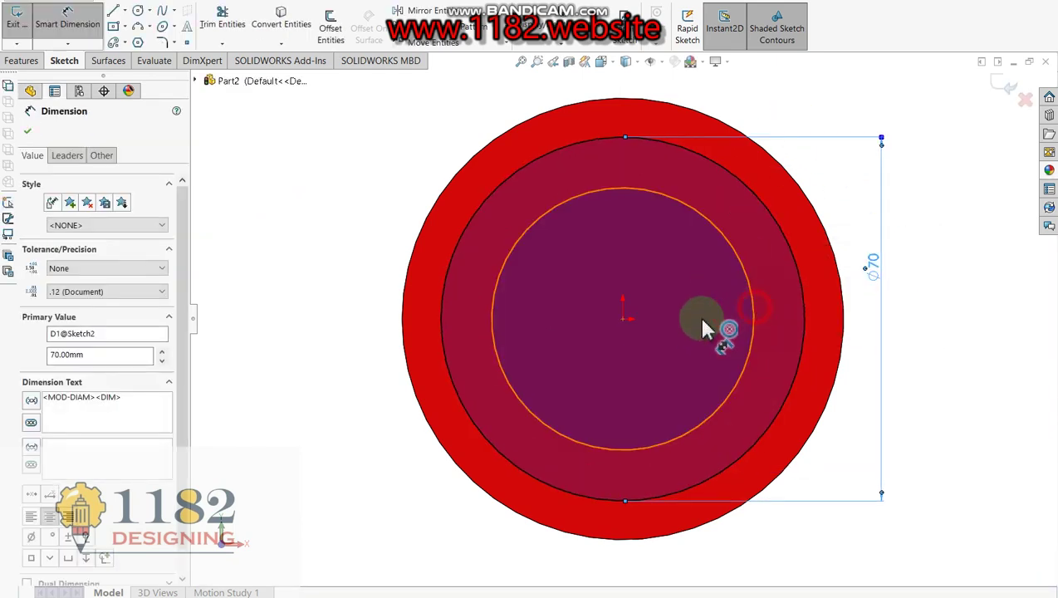
left_click(378, 399)
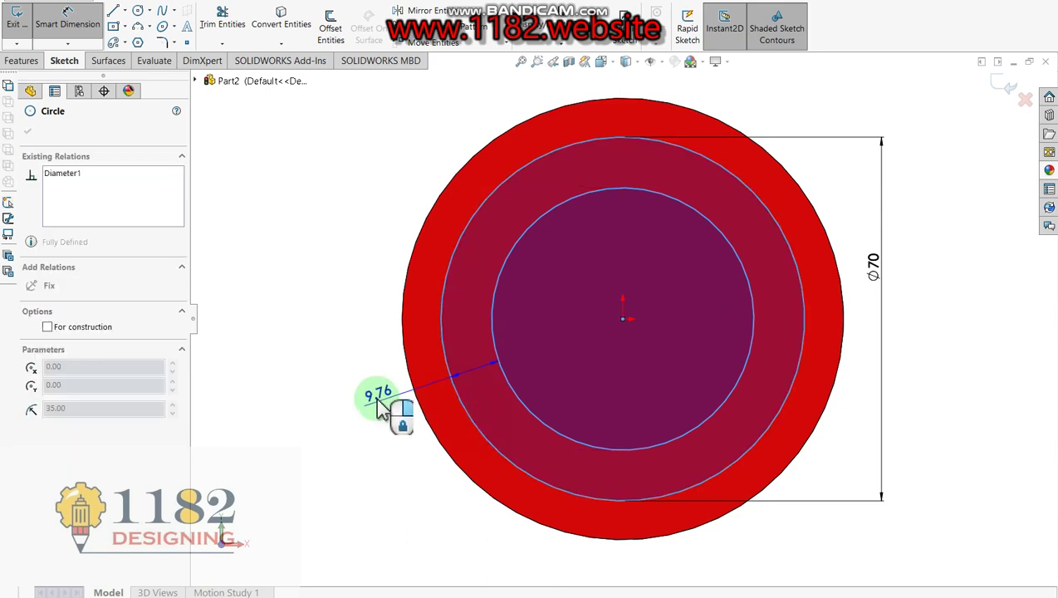
type("3.5")
key("Return")
left_click(163, 12)
left_click(149, 10)
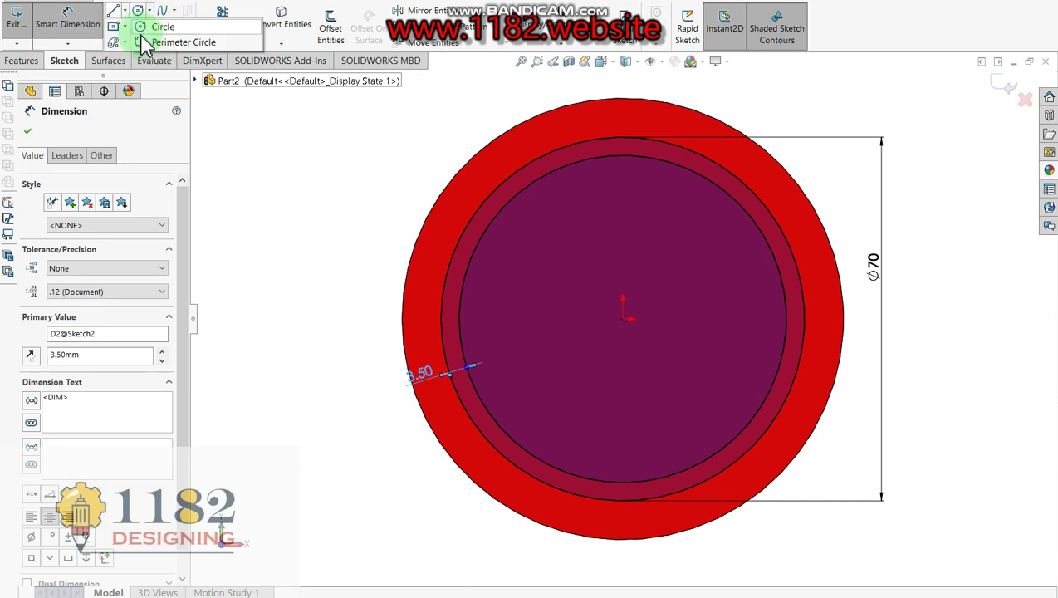
Step: Draw horizontal and vertical centerlines through the disc centre, spanning the outer circle
left_click(126, 11)
left_click(134, 44)
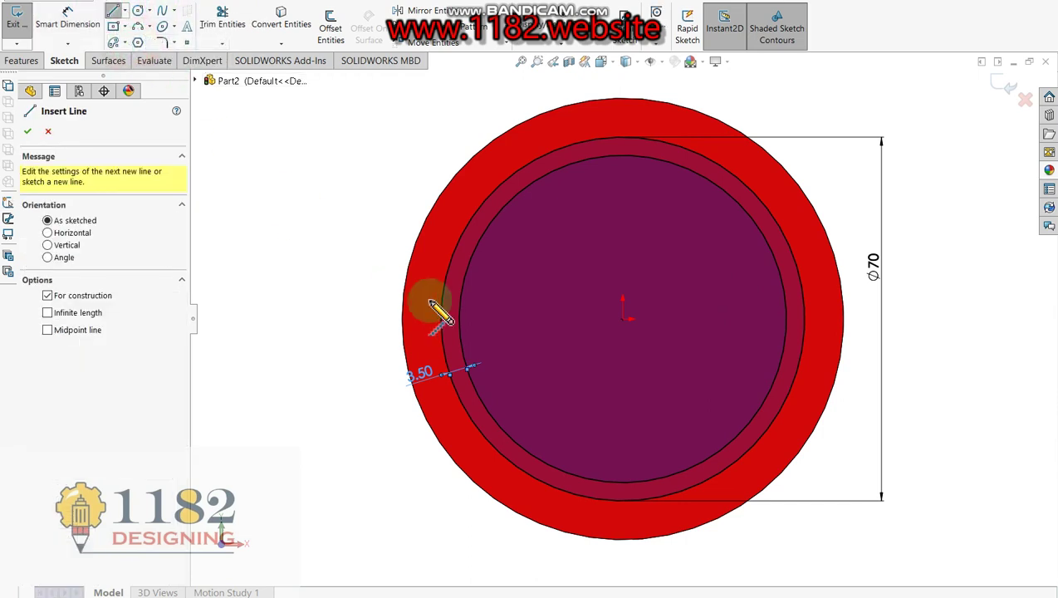
left_click(441, 319)
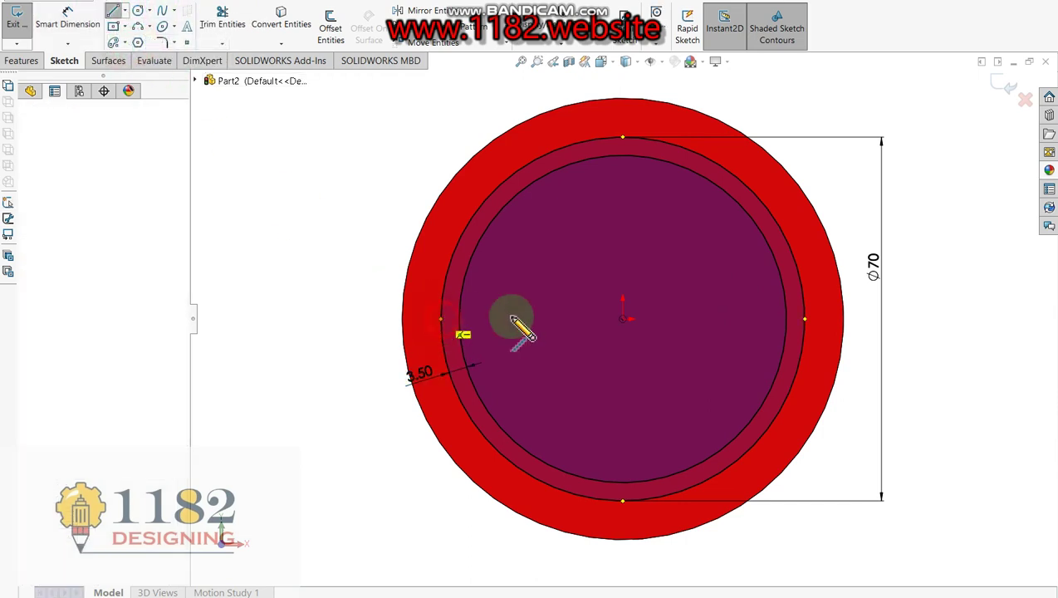
left_click(806, 319)
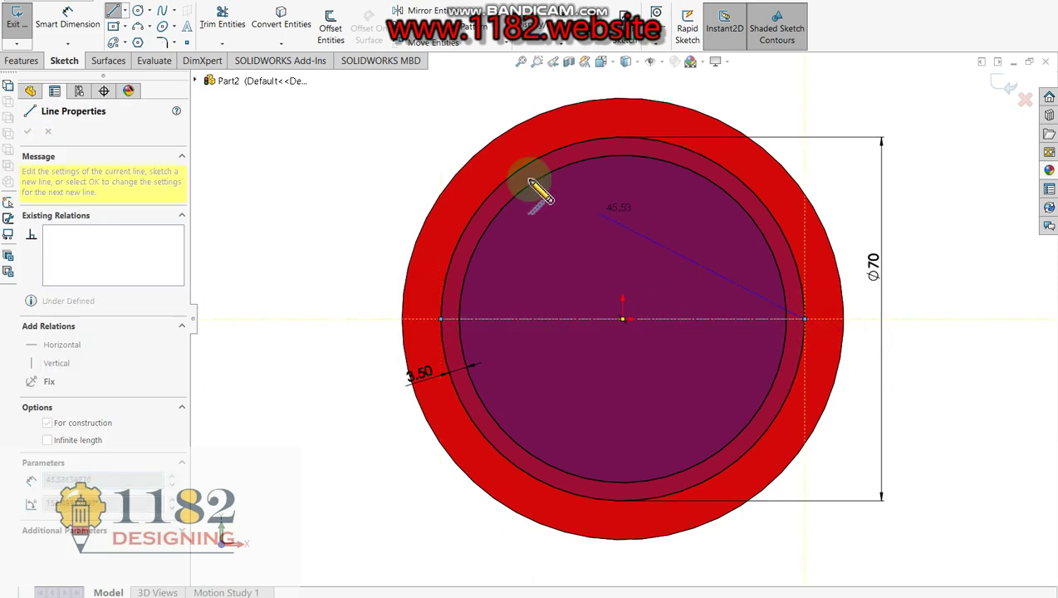
left_click(114, 8)
left_click(126, 10)
left_click(135, 42)
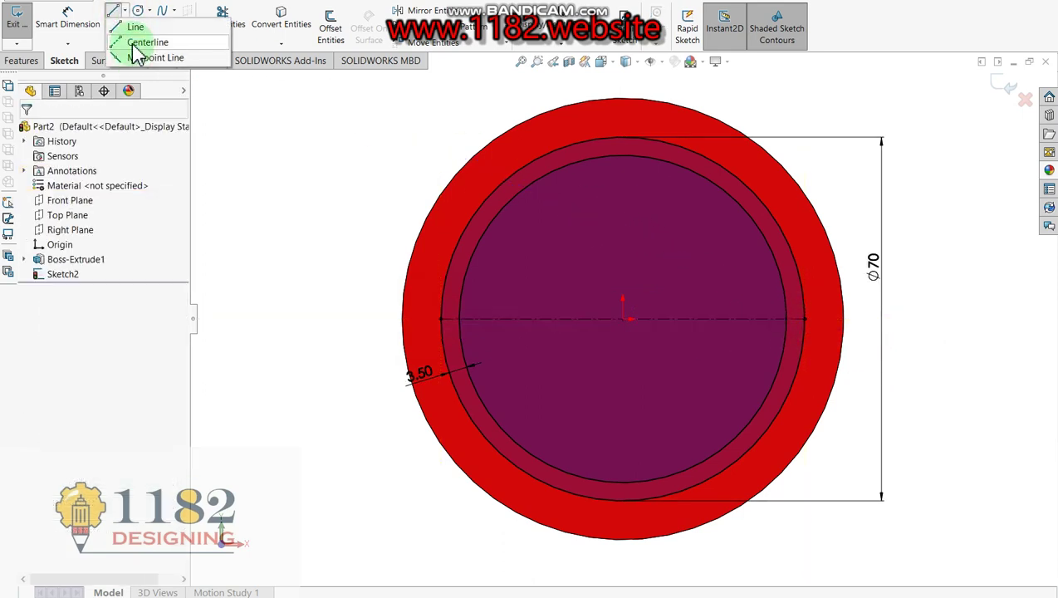
left_click(623, 138)
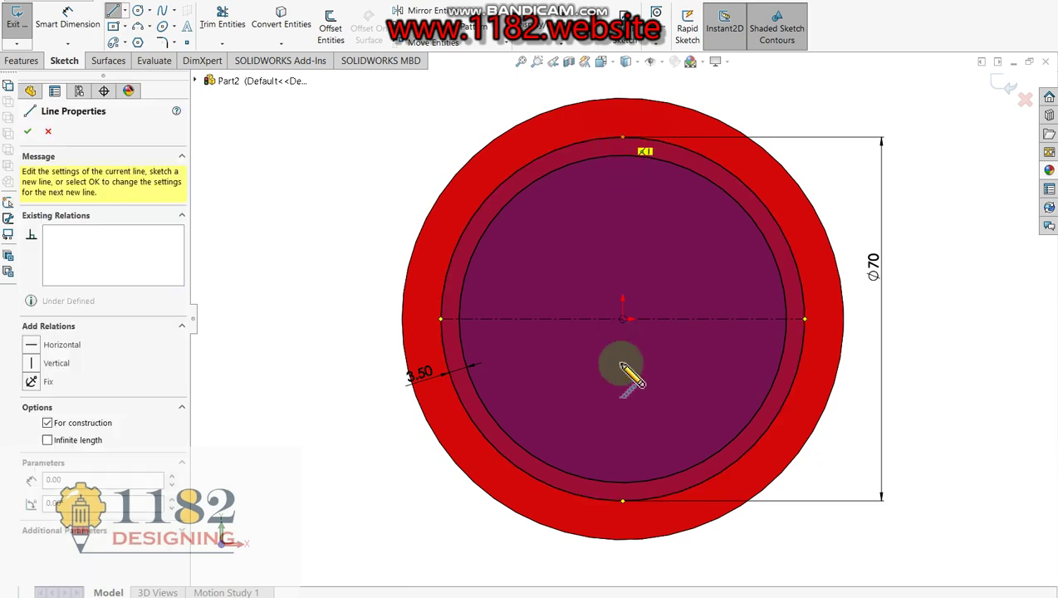
left_click(623, 501)
key("Escape")
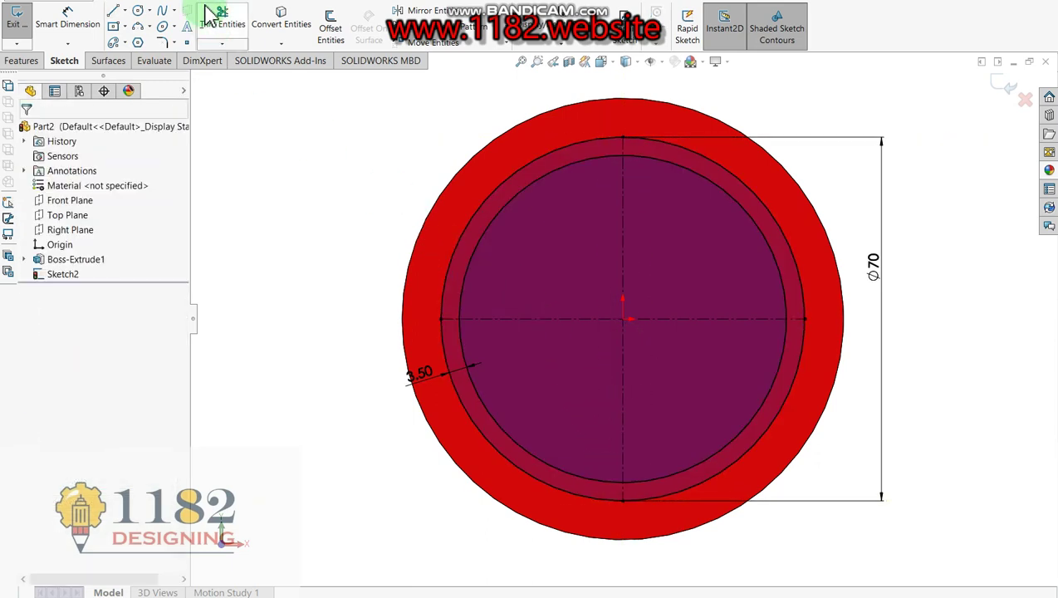
Step: Check the 1.75 dimension on the reference, then offset the horizontal centerline 1.75 mm to both sides
left_click(330, 33)
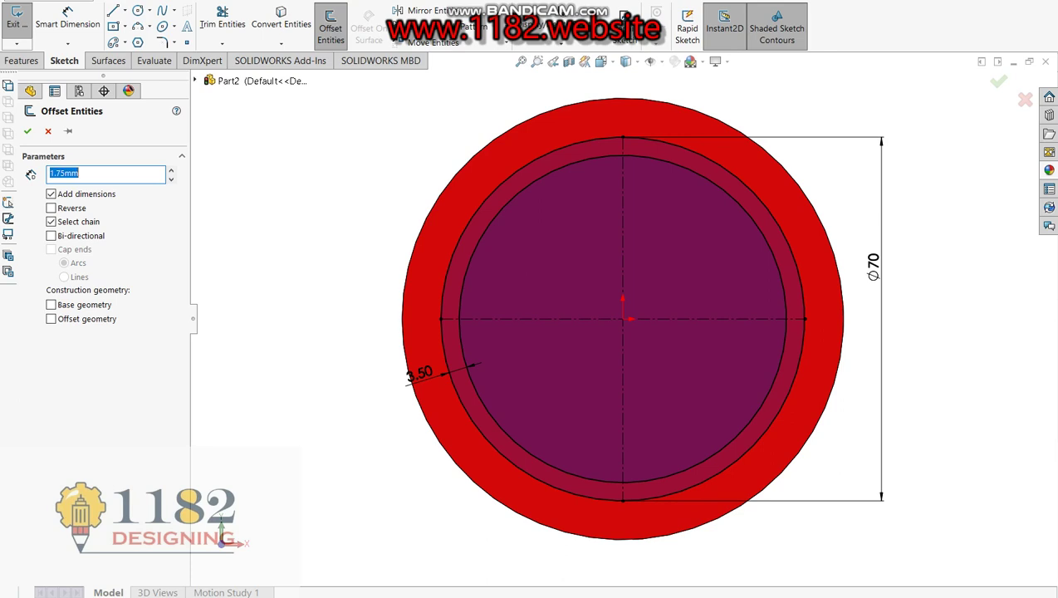
key("alt+Tab")
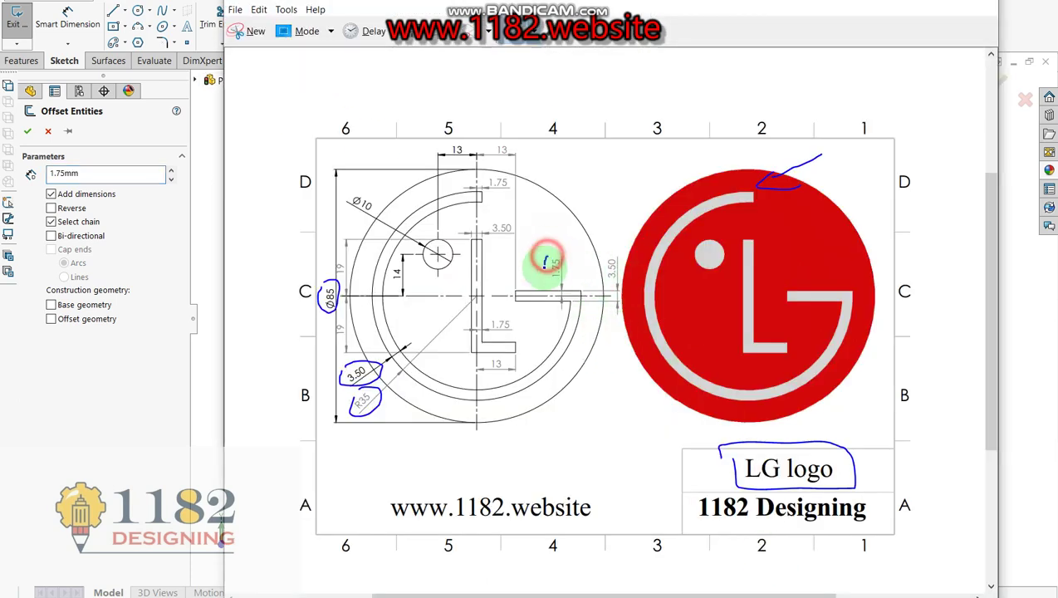
left_click_drag(546, 249, 553, 248)
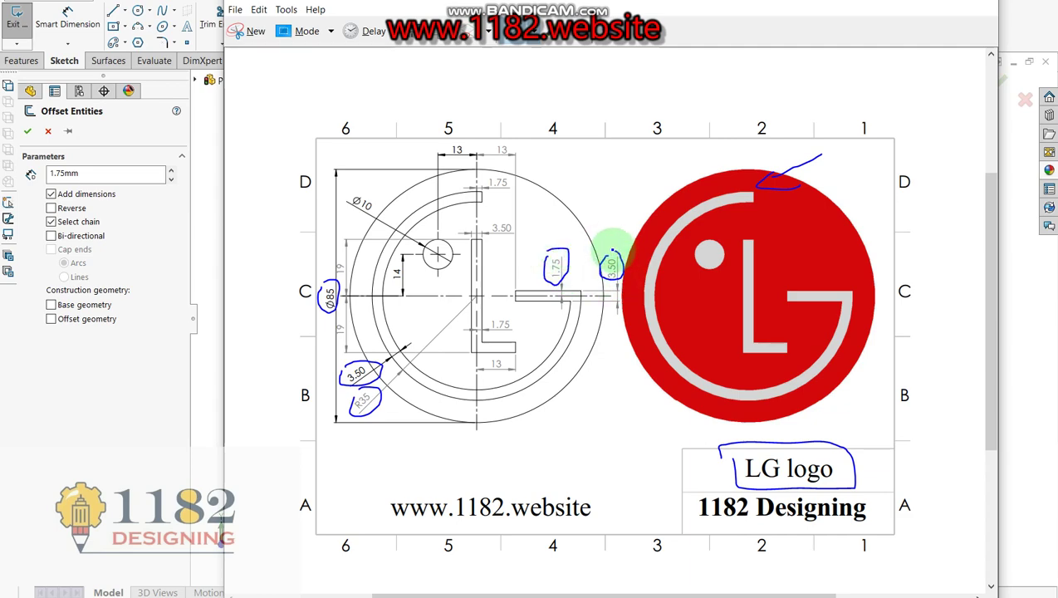
left_click(116, 396)
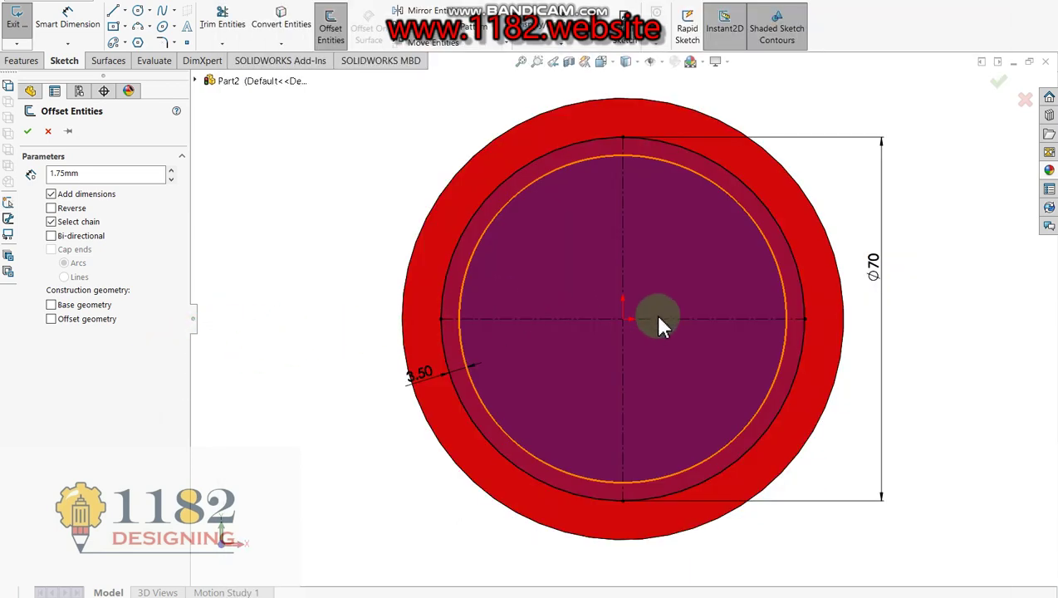
left_click(758, 318)
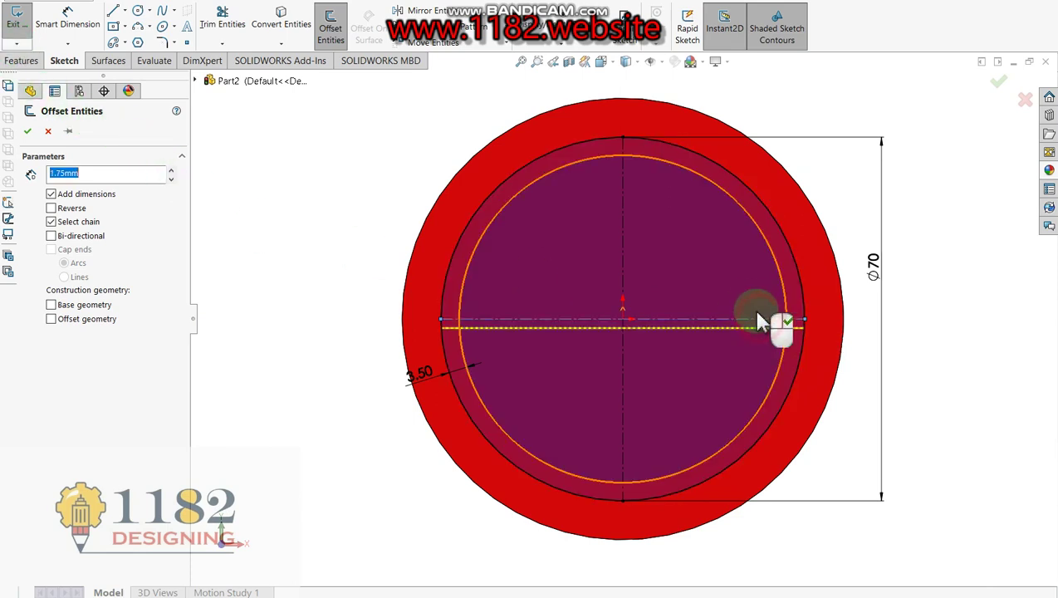
right_click(748, 336)
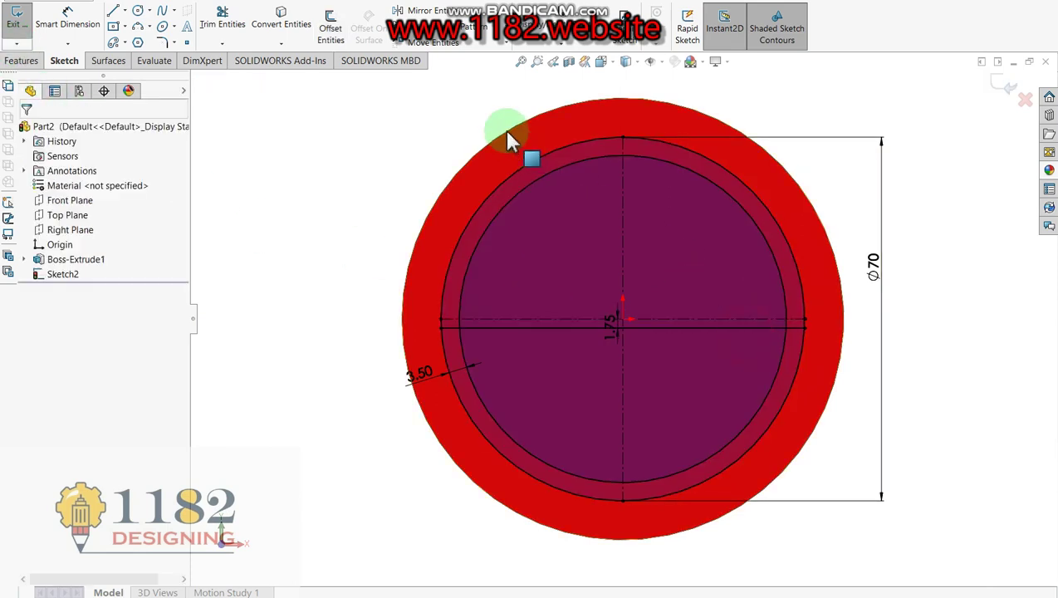
left_click(331, 28)
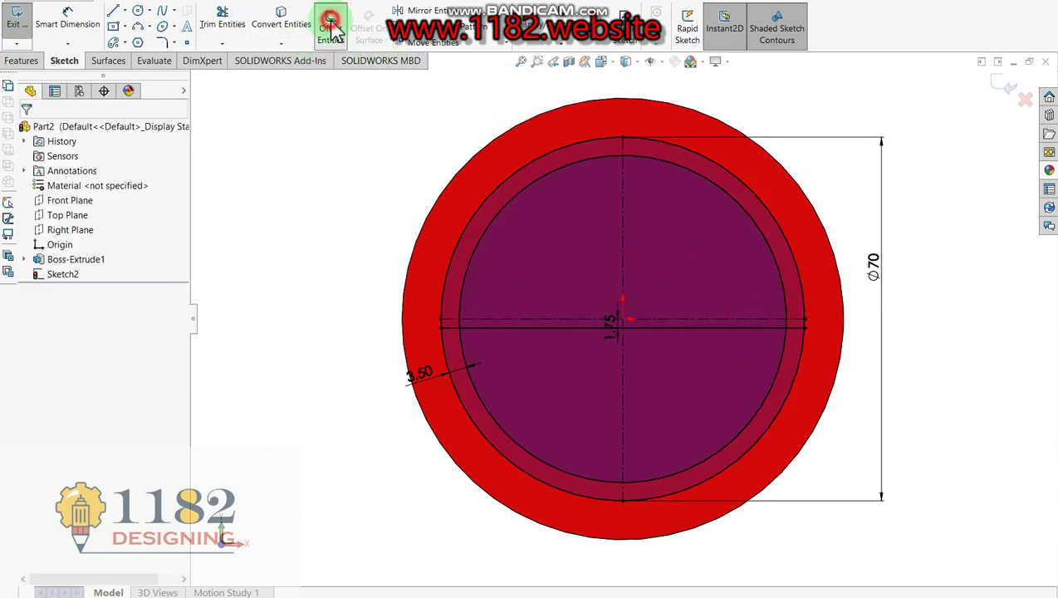
left_click(672, 320)
right_click(468, 171)
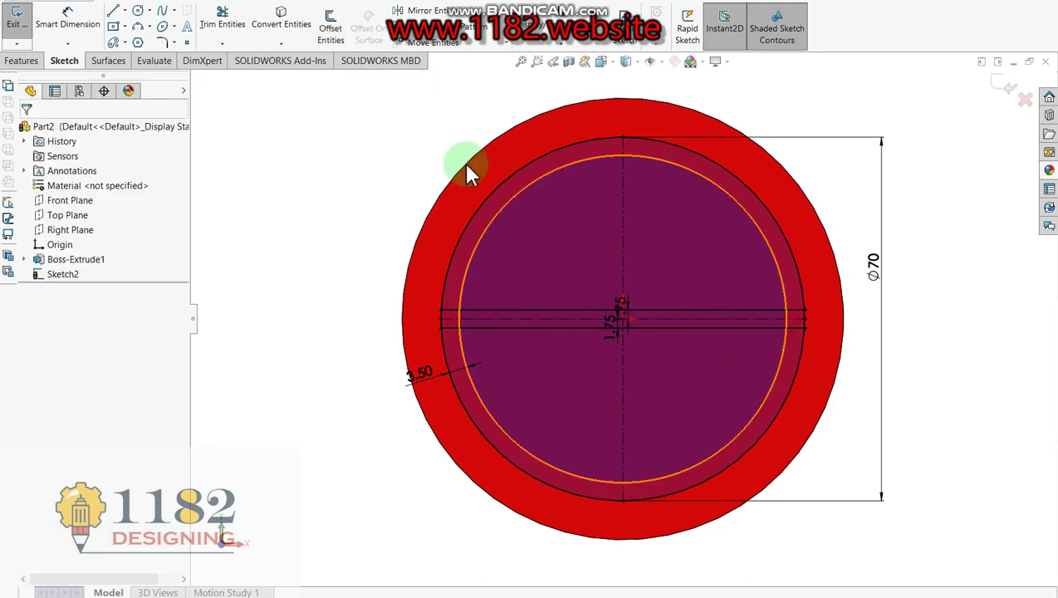
Step: Offset the vertical centerline 1.75 mm to both sides
left_click(330, 25)
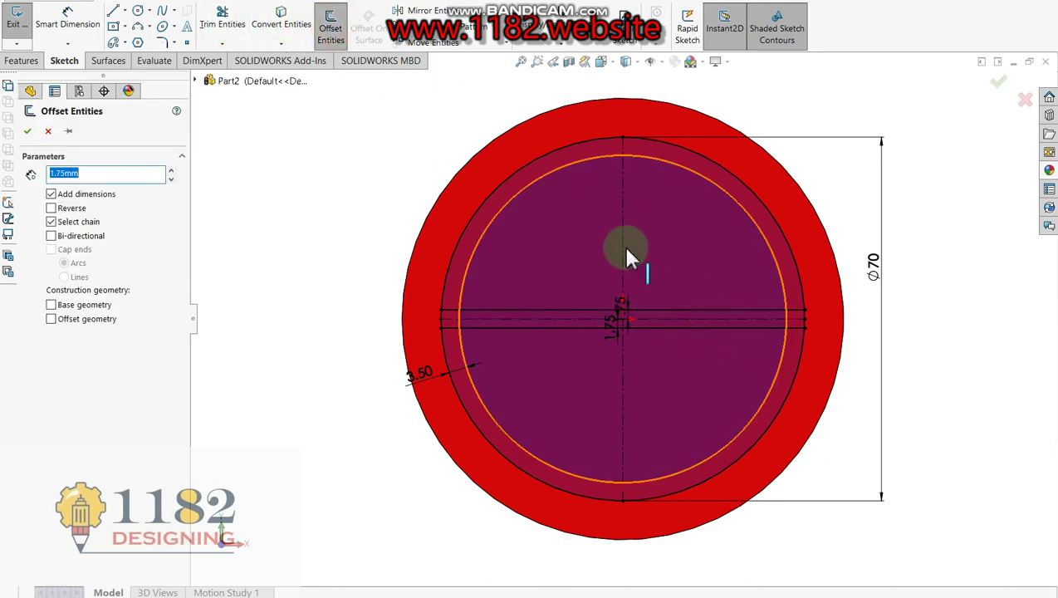
left_click(618, 247)
left_click(635, 243)
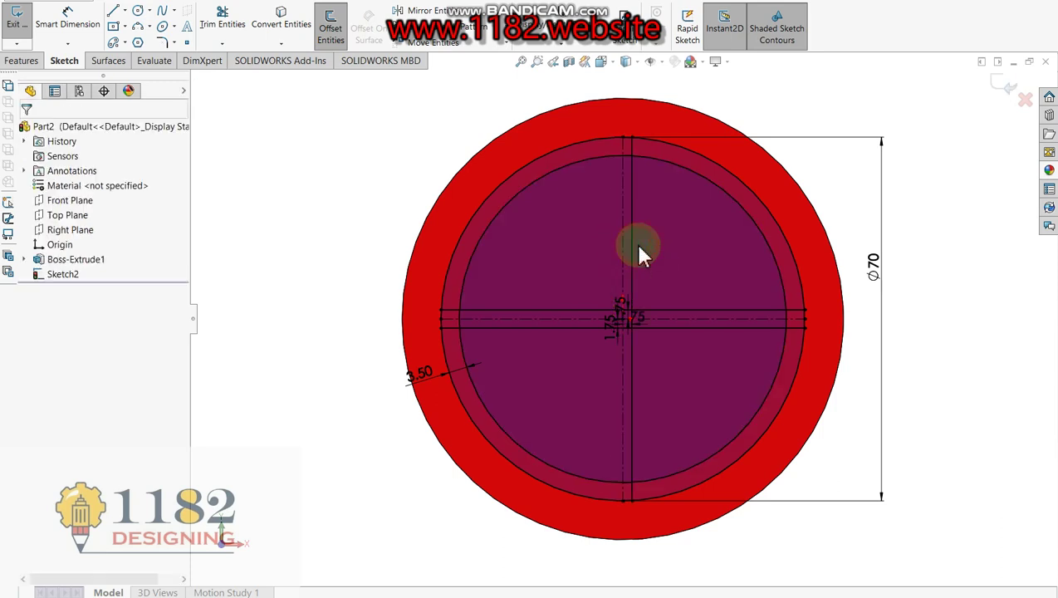
left_click(331, 26)
left_click(623, 249)
left_click(578, 249)
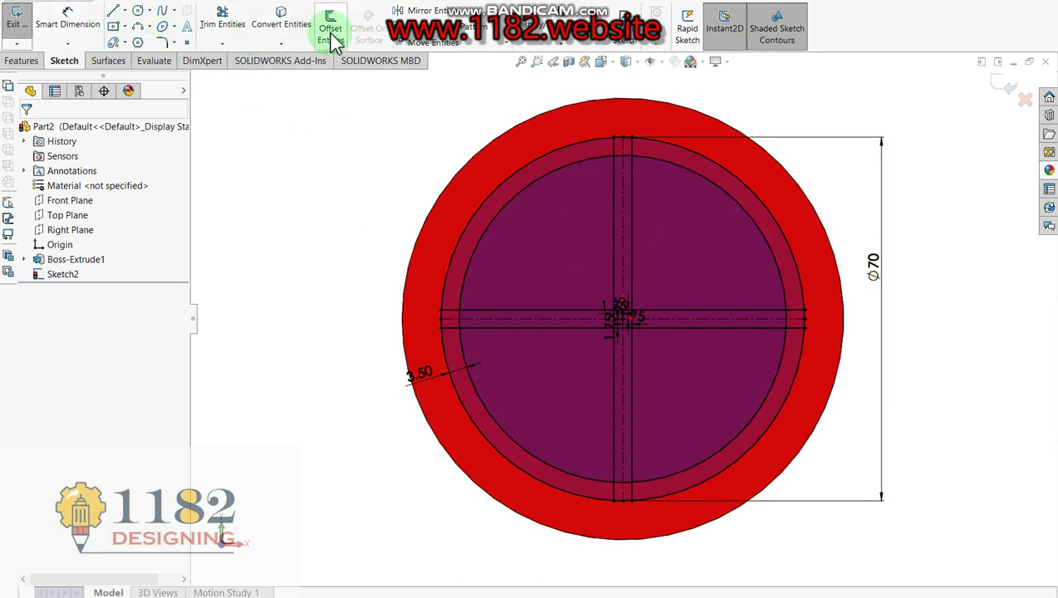
key("alt+Tab")
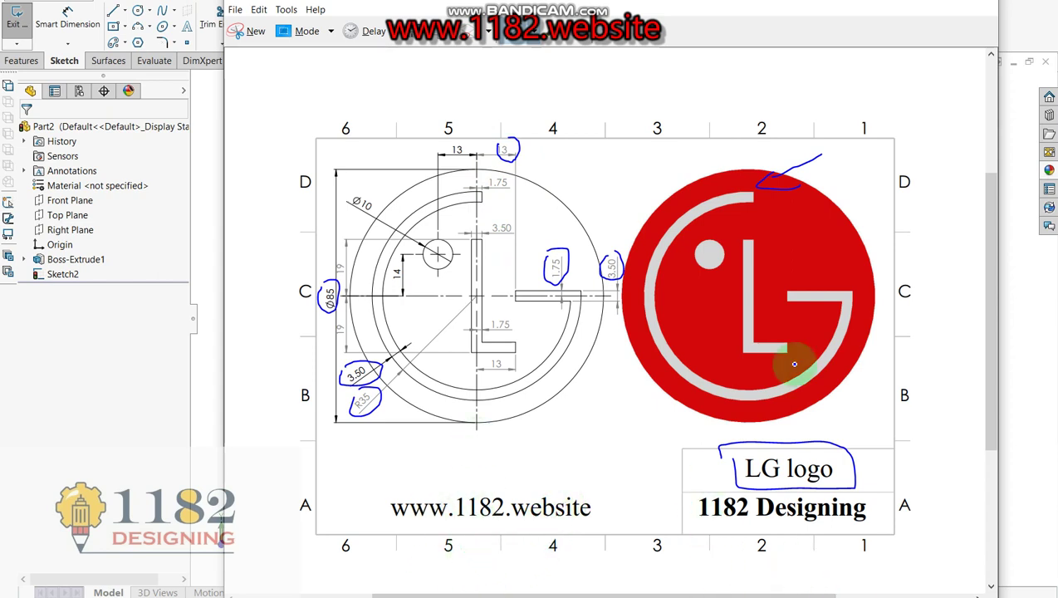
Step: Offset the vertical centerline 13 mm to the right
left_click(69, 395)
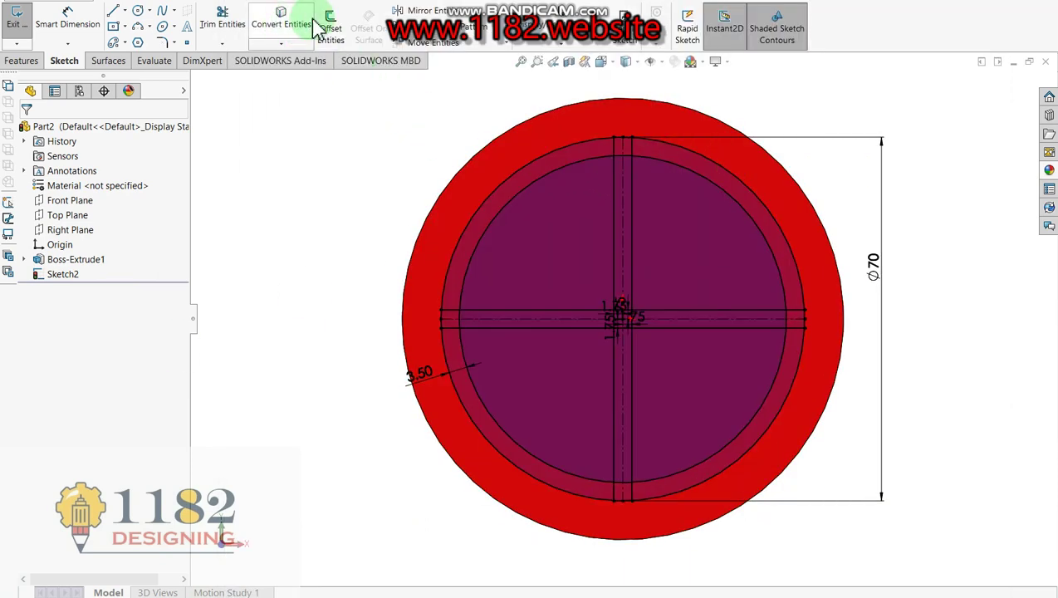
left_click(330, 25)
type("19.00mm")
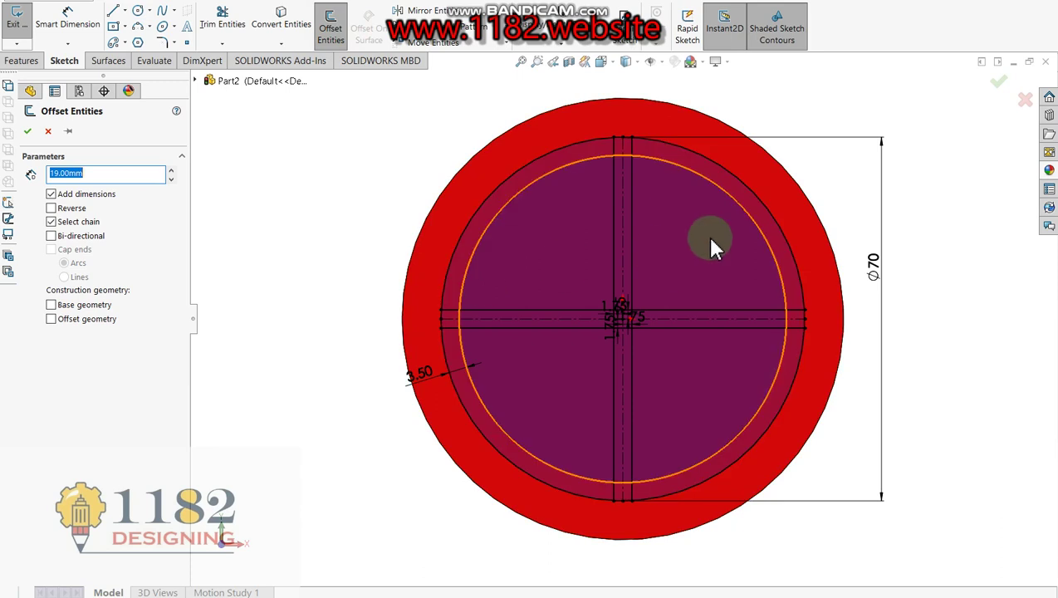
left_click(623, 223)
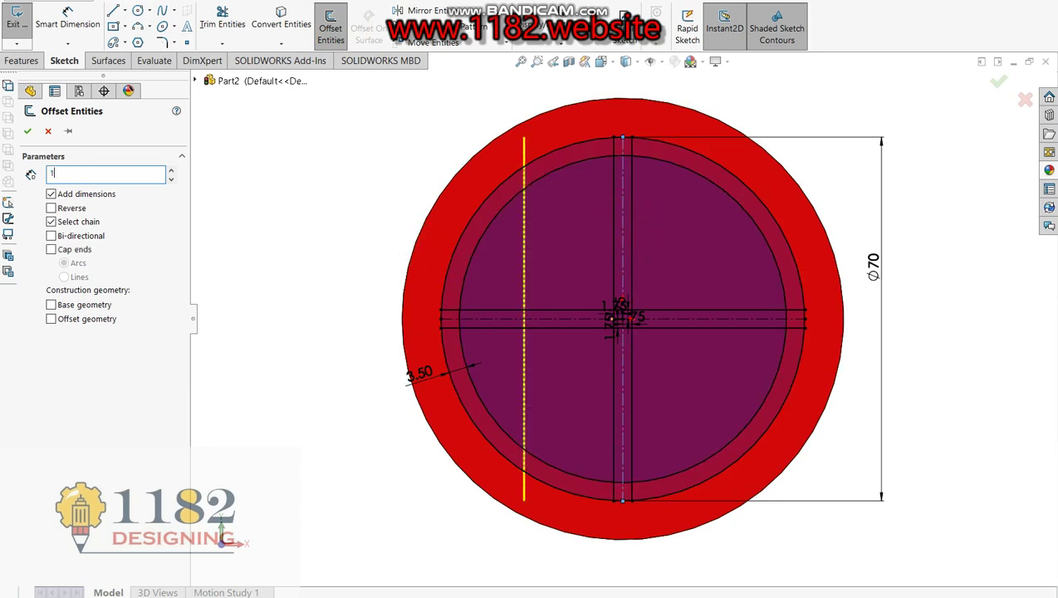
type("3")
key("Return")
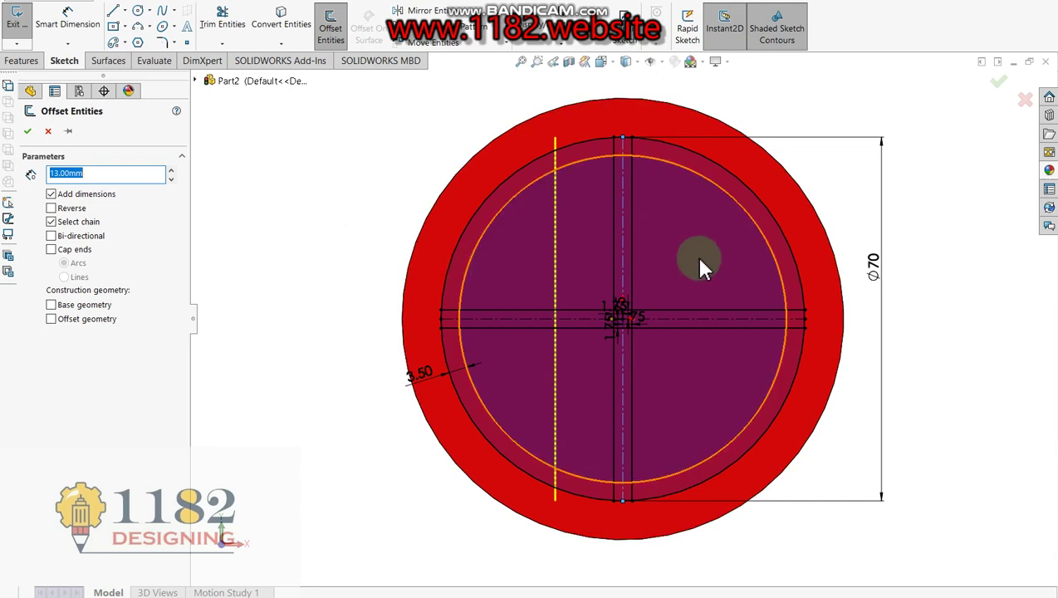
left_click(672, 264)
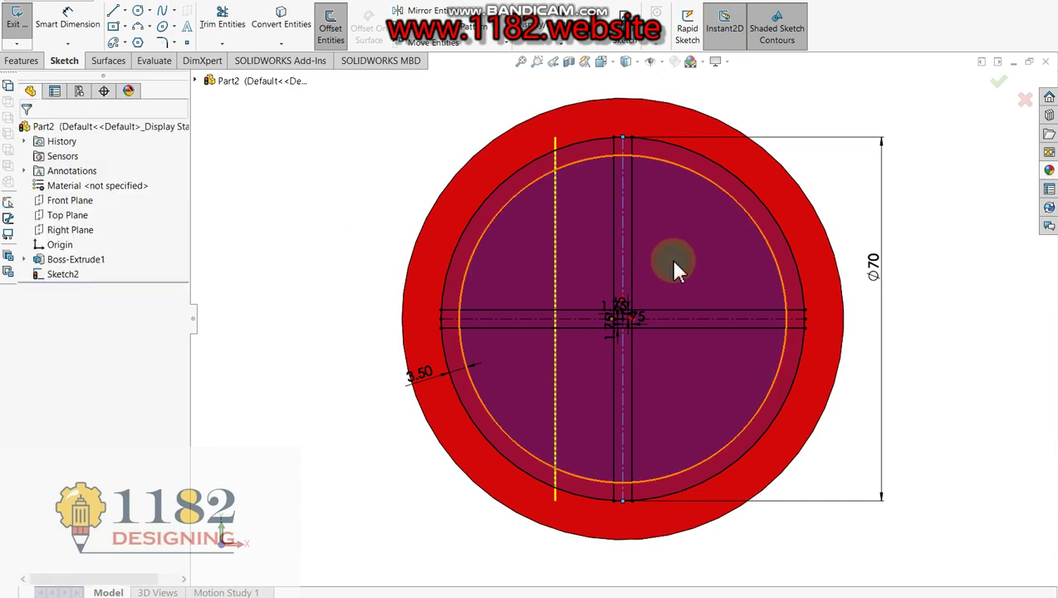
left_click(604, 249)
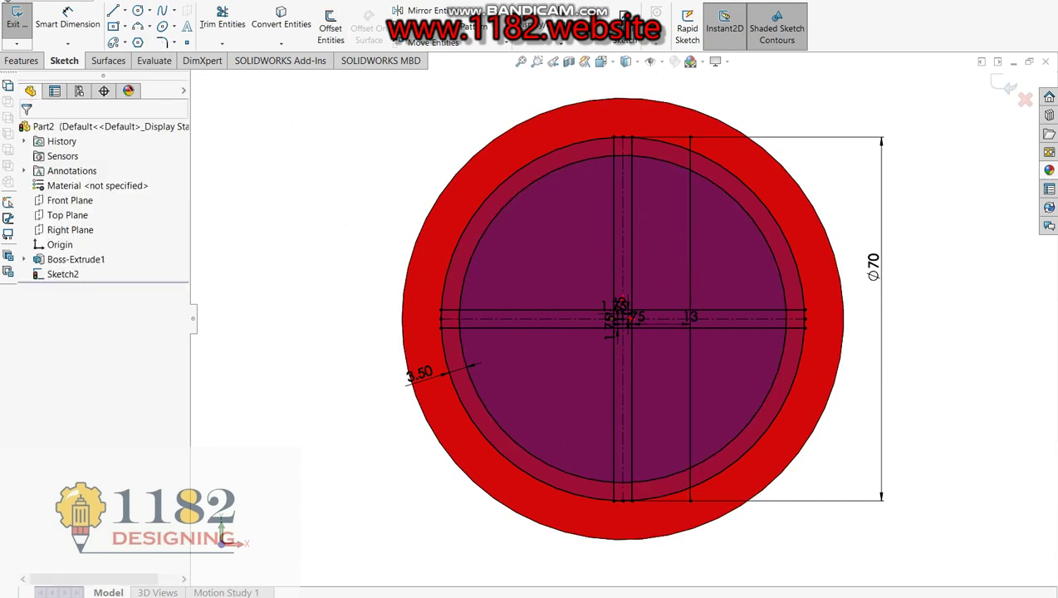
Step: Mark the two 19 dimensions on the reference, then offset the horizontal centre line 19 mm downward
left_click(347, 32)
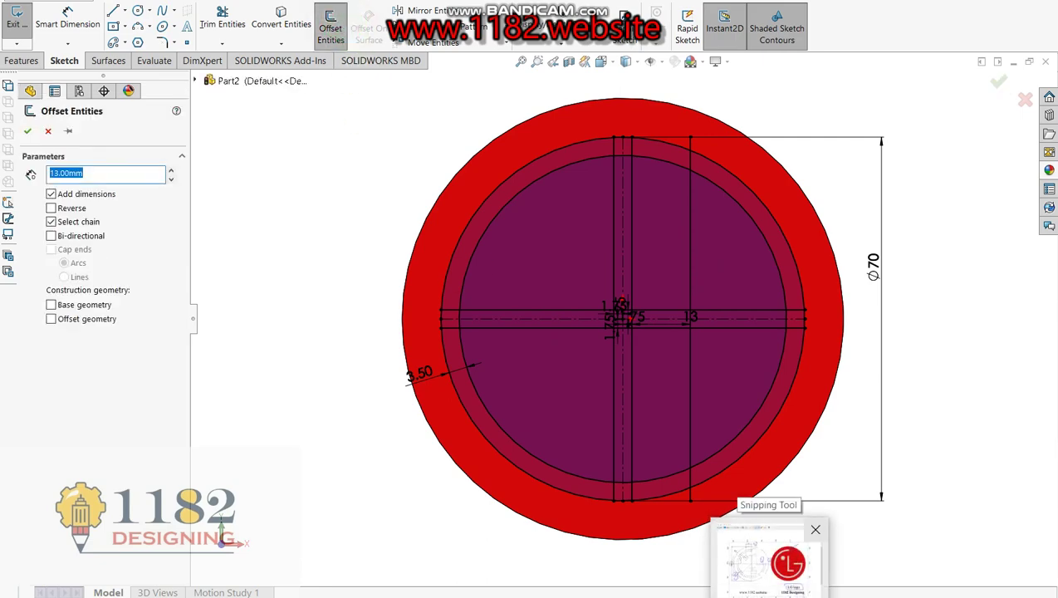
left_click(768, 561)
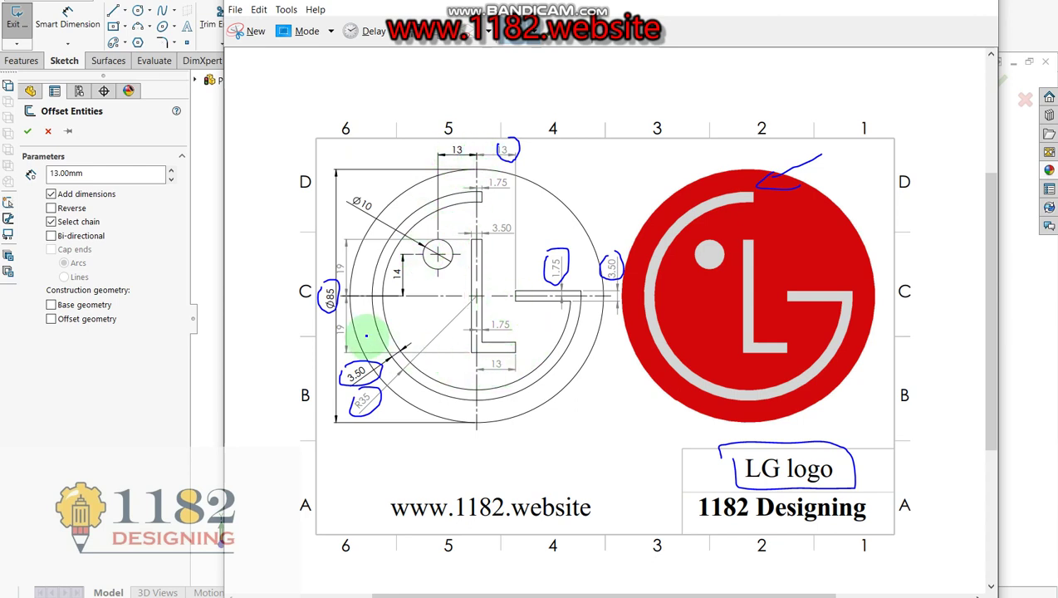
left_click_drag(320, 339, 349, 312)
mouse_move(325, 244)
left_mouse_down()
mouse_move(331, 276)
mouse_move(324, 252)
left_mouse_up()
left_click(135, 448)
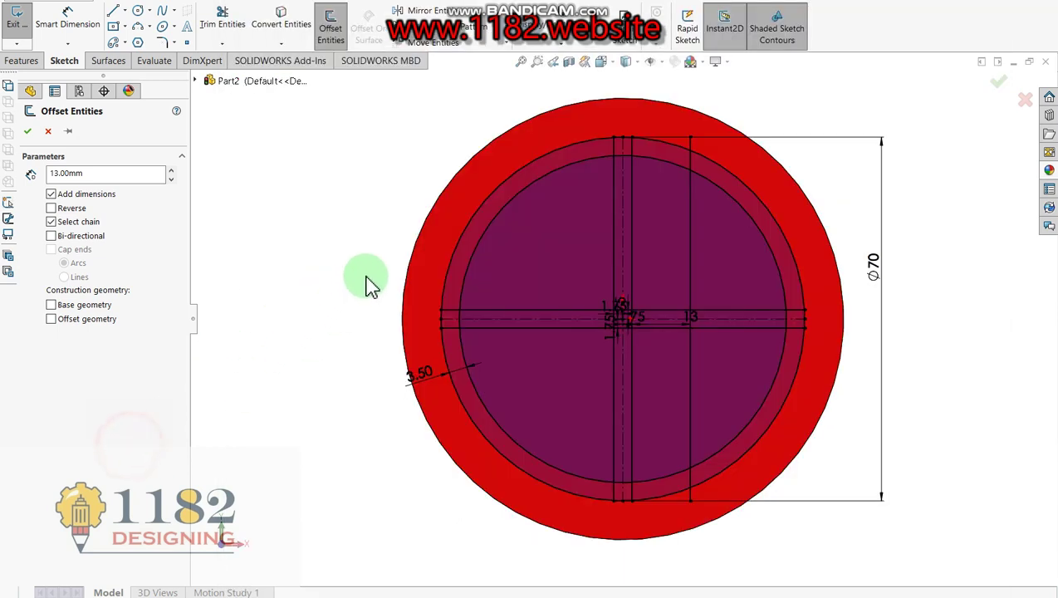
double_click(97, 173)
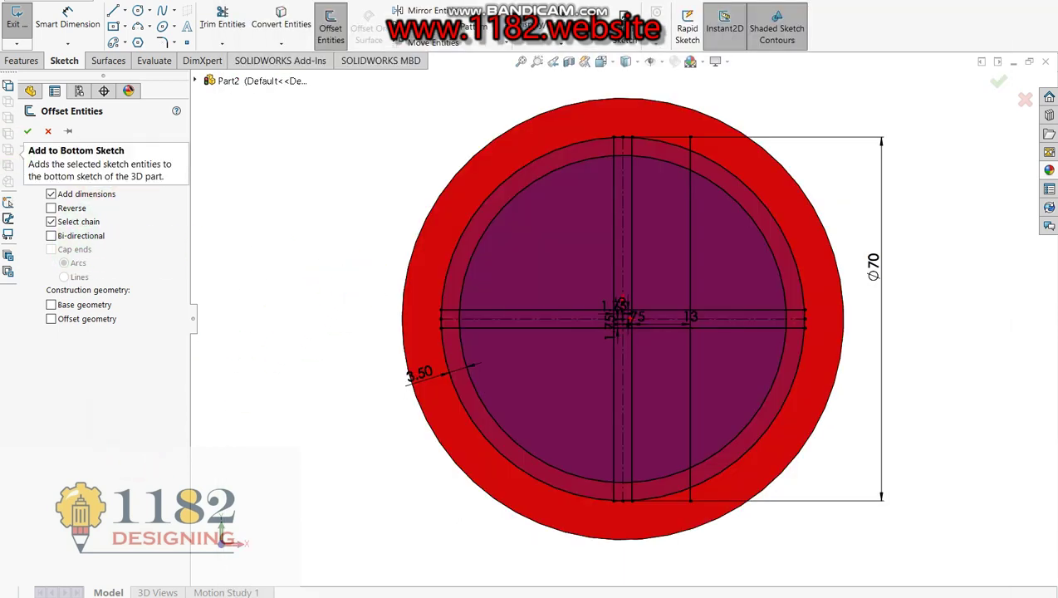
type("19.00mm")
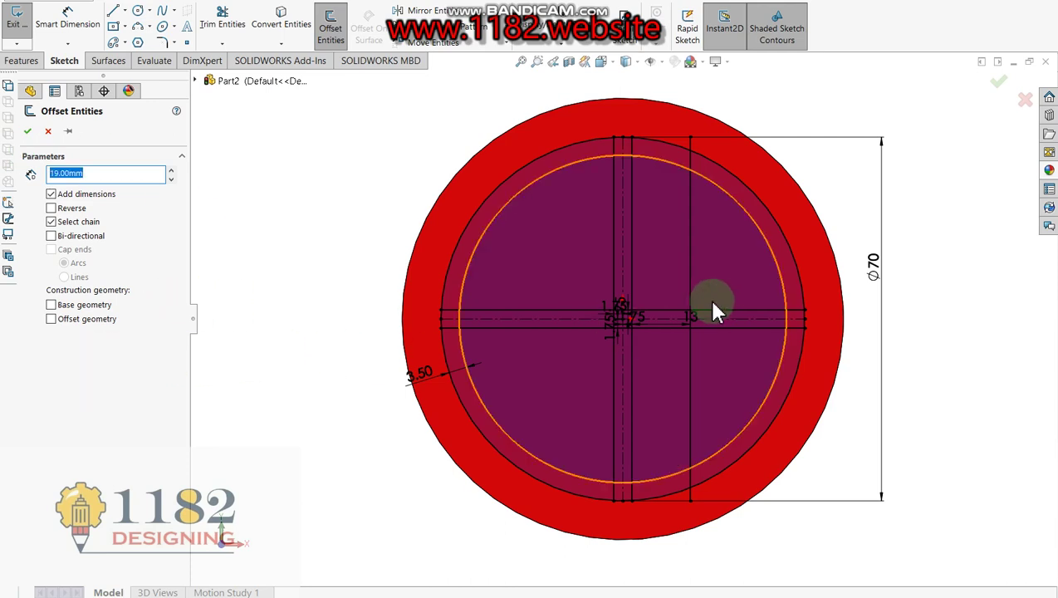
left_click(641, 396)
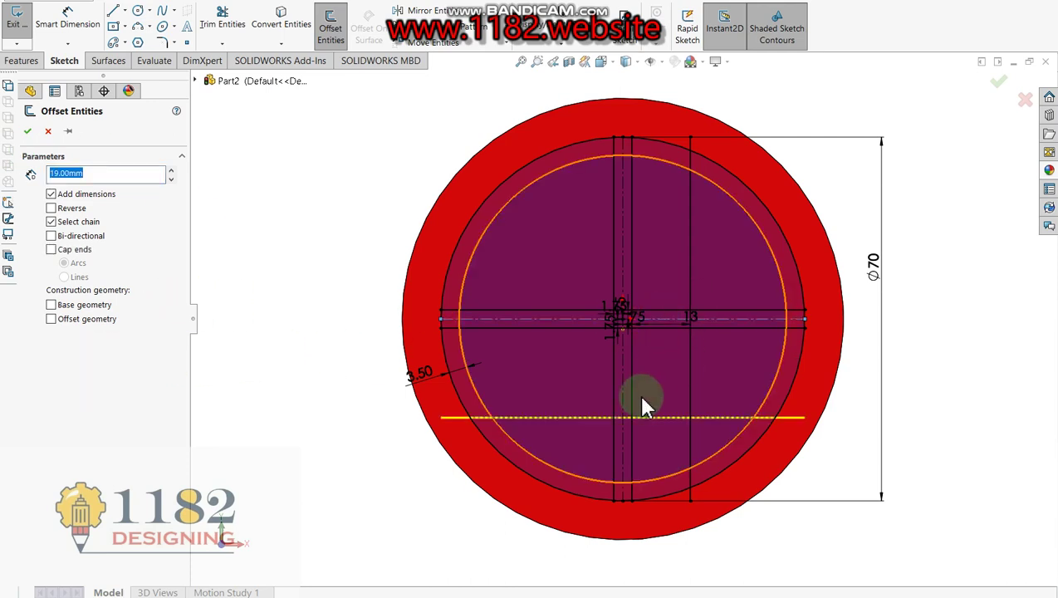
Step: Offset the horizontal centre line 19 mm upward and the lower 19 mm line 3.5 mm inward
left_click(329, 33)
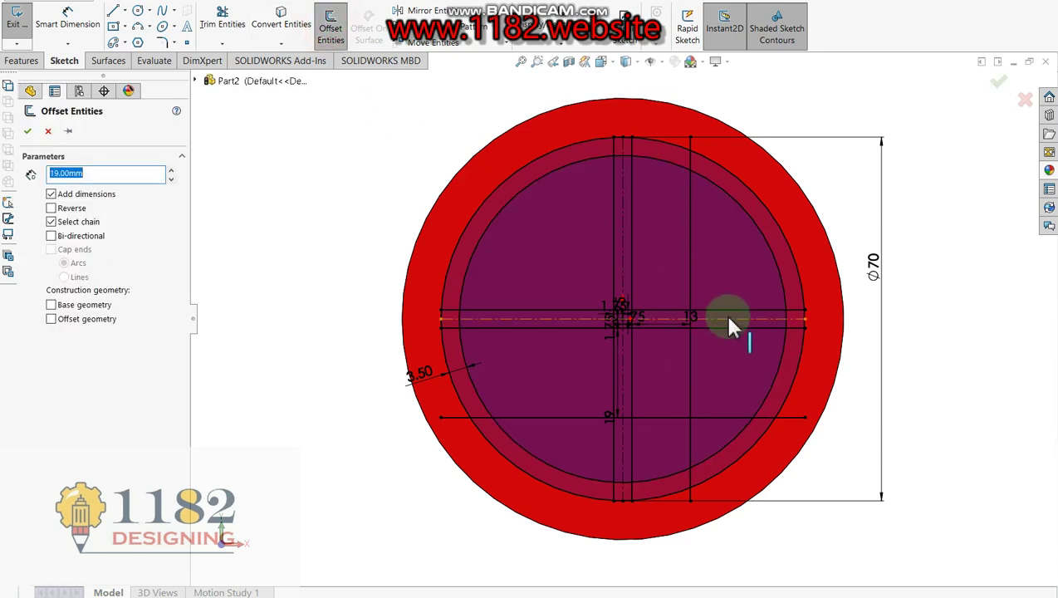
left_click(670, 214)
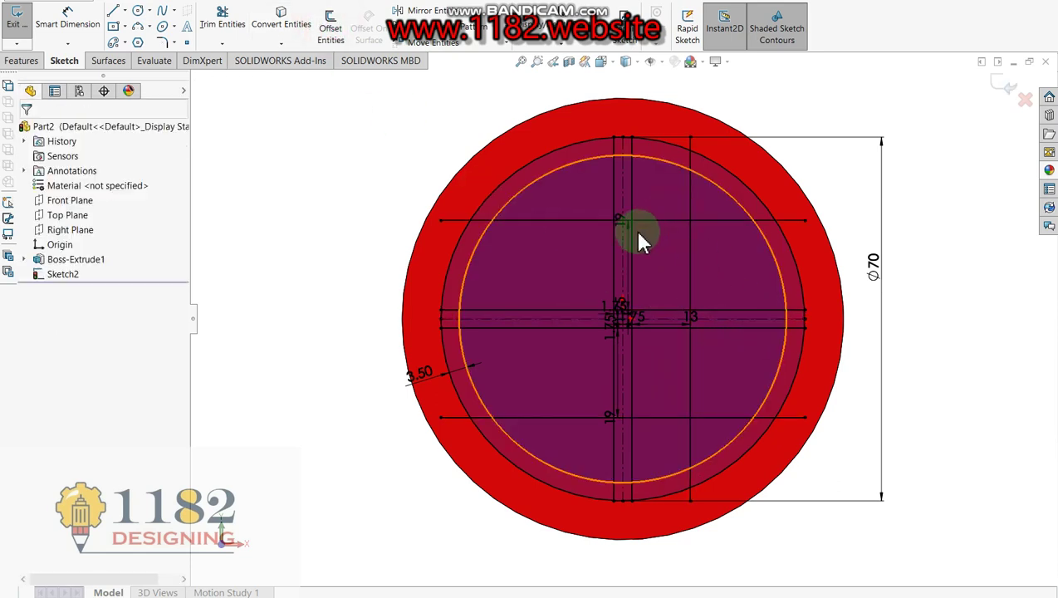
left_click(329, 27)
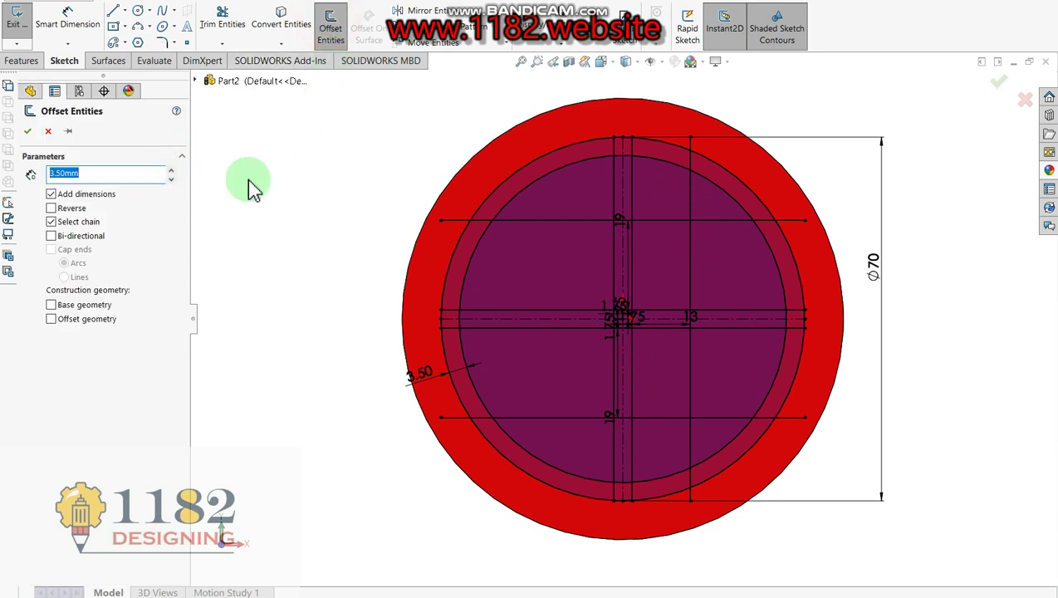
left_click(558, 415)
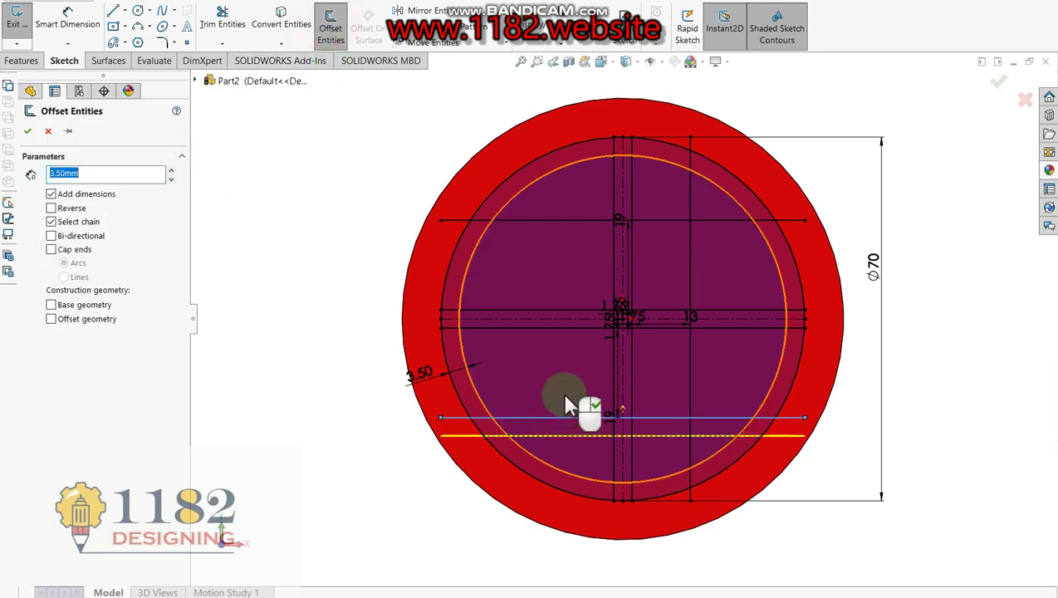
right_click(562, 411)
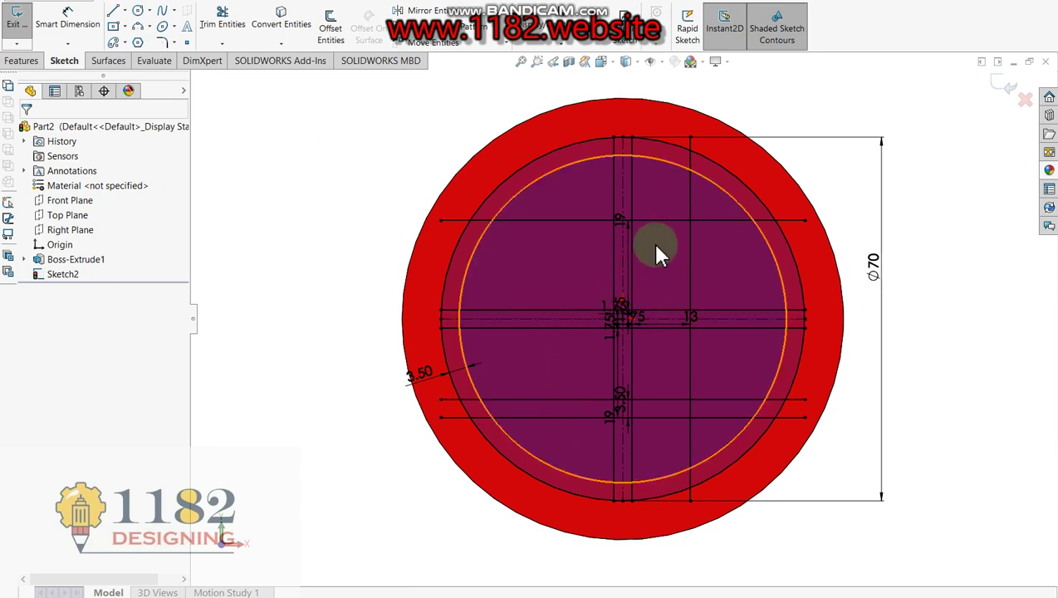
scroll(645, 172, "down", 1)
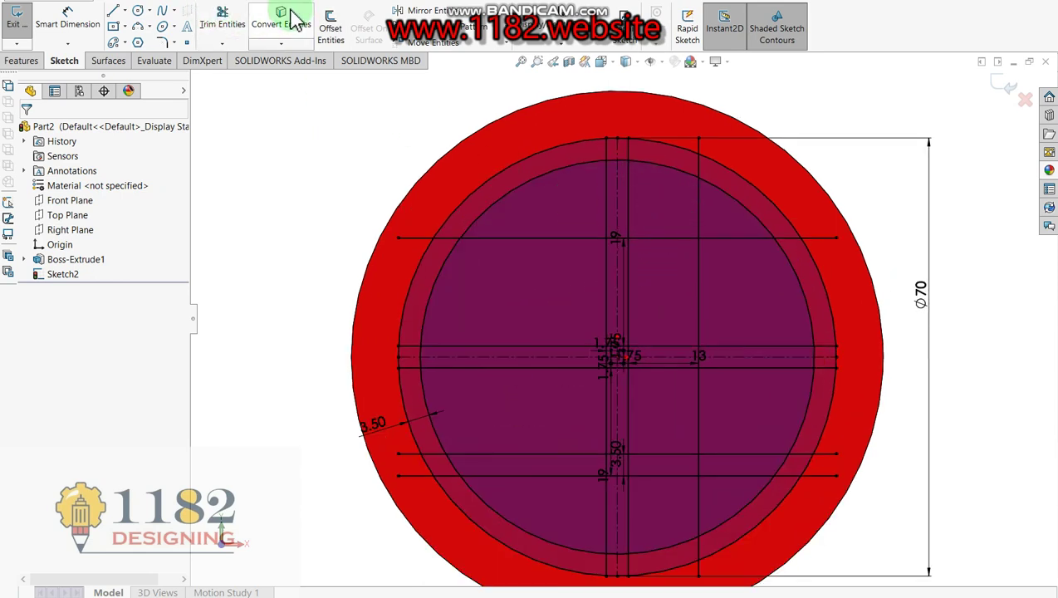
left_click(225, 25)
Step: Power-trim the crossing segments on the right and the extra horizontal line inside the ring
mouse_move(656, 106)
left_mouse_down()
mouse_move(589, 209)
mouse_move(619, 228)
left_mouse_up()
mouse_move(529, 245)
left_mouse_down()
mouse_move(645, 222)
mouse_move(817, 232)
left_mouse_up()
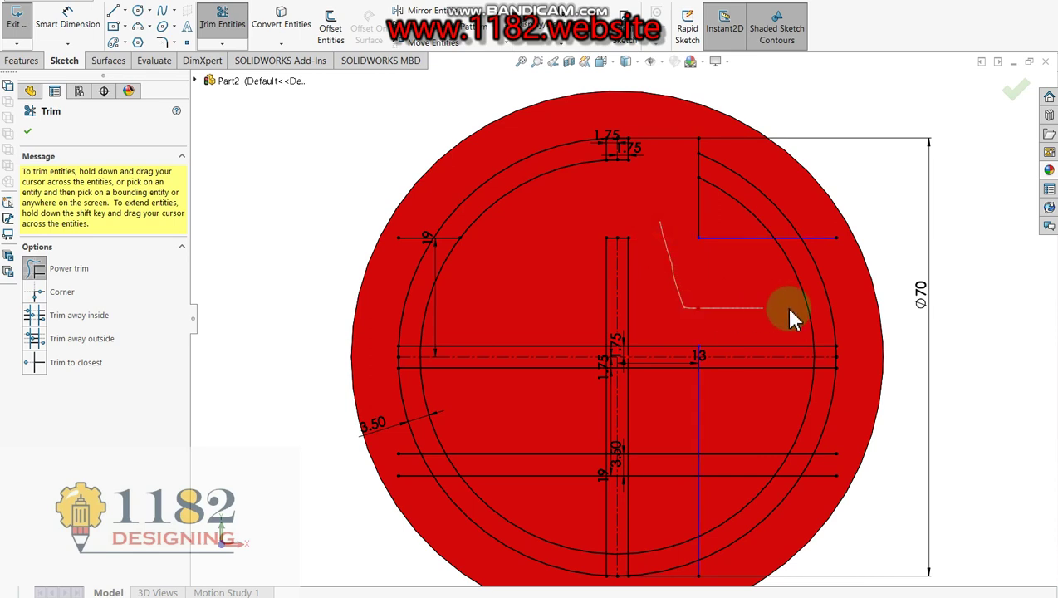
left_click_drag(717, 192, 751, 271)
scroll(684, 307, "up", 3)
scroll(637, 360, "down", 2)
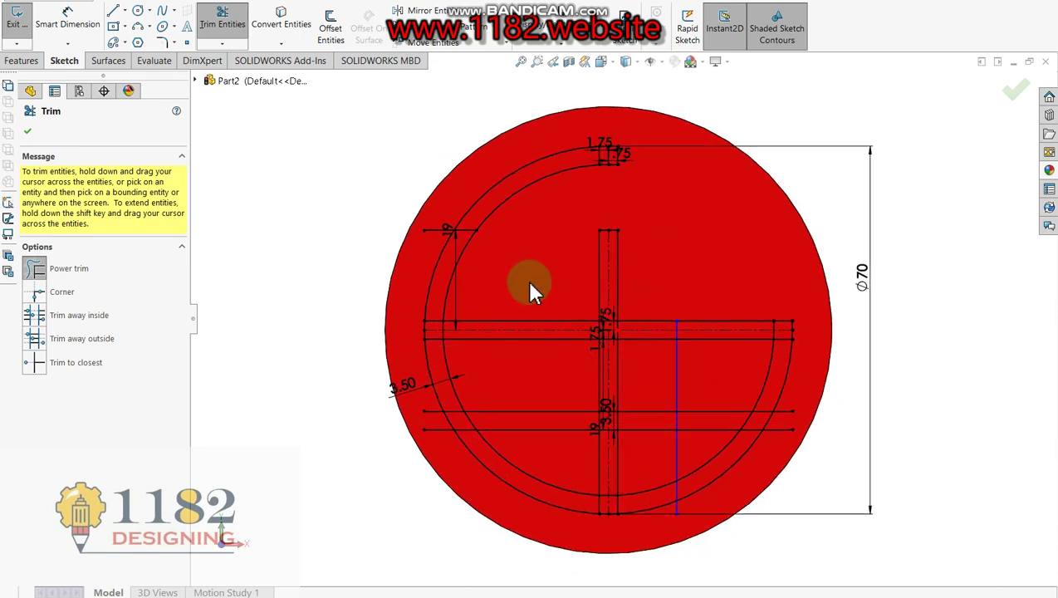
Step: Trim the remaining crossing lines around the L's stem, then delete the leftover line with its 19 dimension
left_click_drag(531, 282, 526, 446)
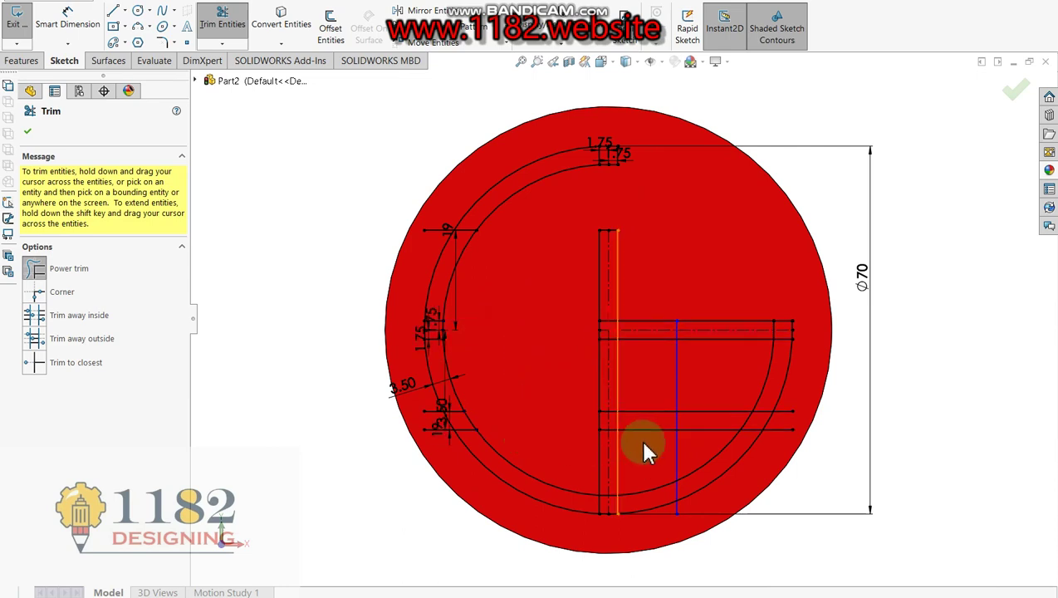
scroll(645, 448, "down", 3)
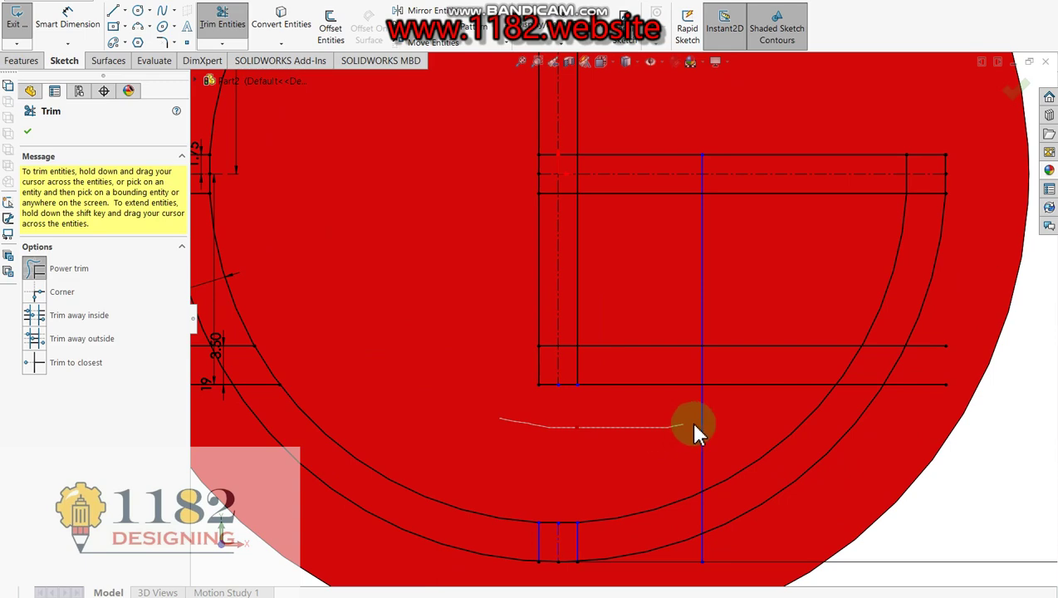
left_click_drag(759, 379, 714, 294)
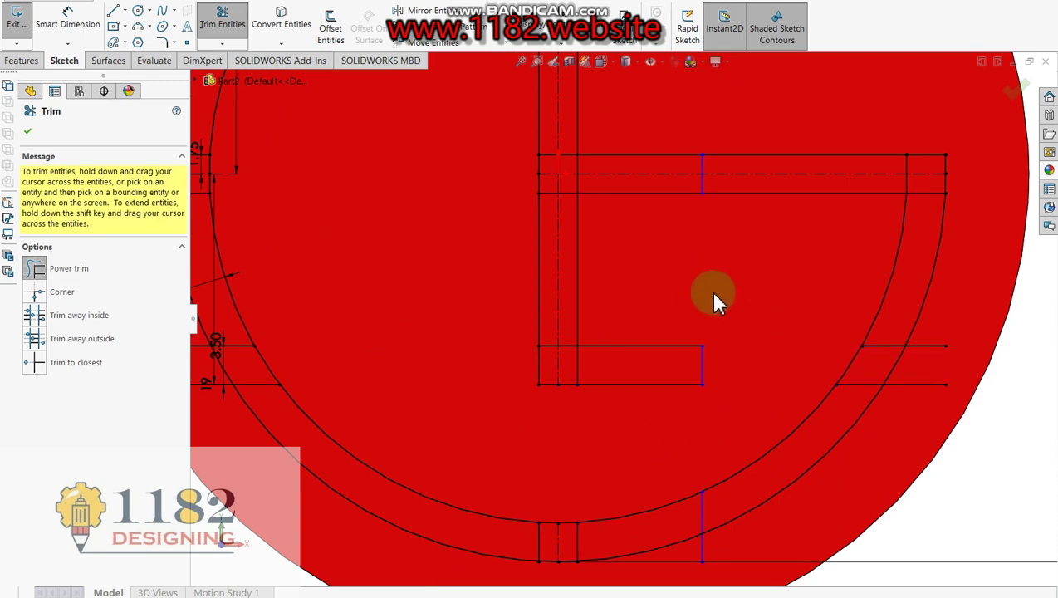
scroll(640, 315, "up", 3)
scroll(581, 279, "up", 1)
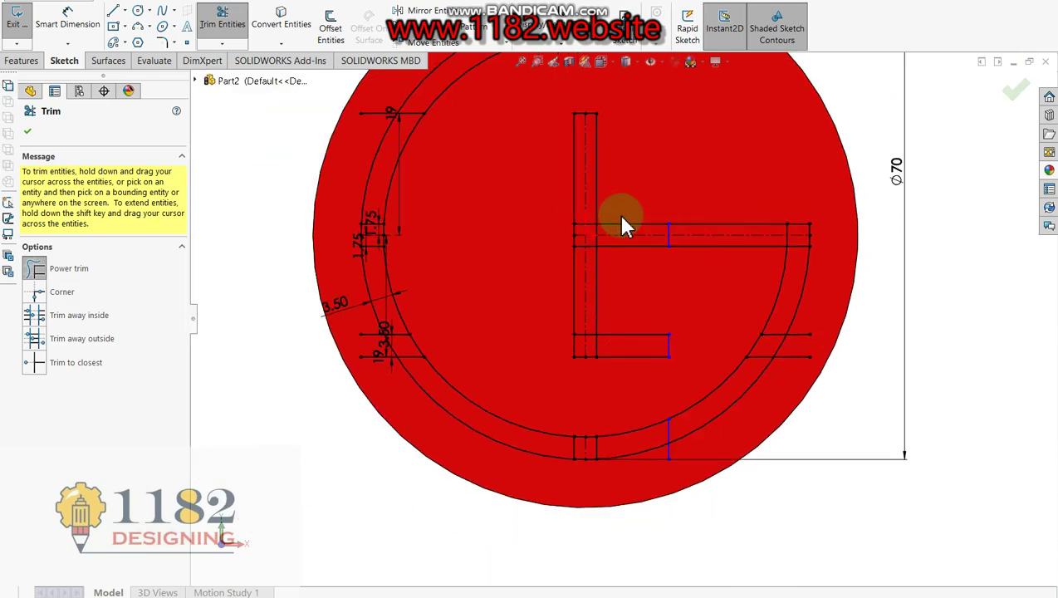
scroll(621, 212, "up", 2)
scroll(619, 204, "down", 2)
left_click_drag(635, 231, 602, 301)
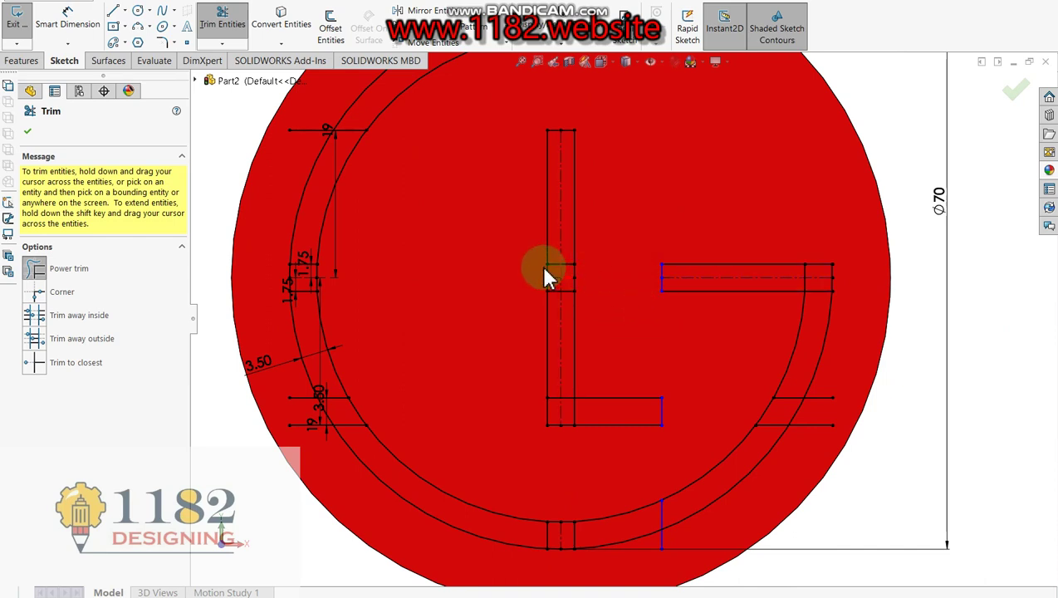
key("Escape")
left_click(345, 131)
key("Delete")
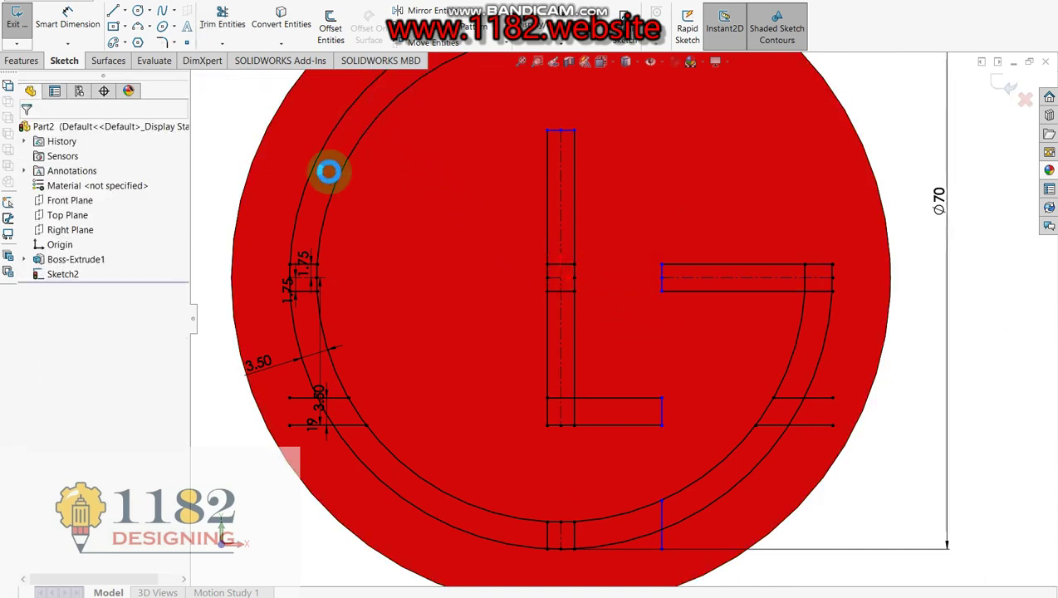
Step: Drag the short vertical line across the ring's top end, removing the redundant 1.75 dimension
scroll(307, 274, "down", 5)
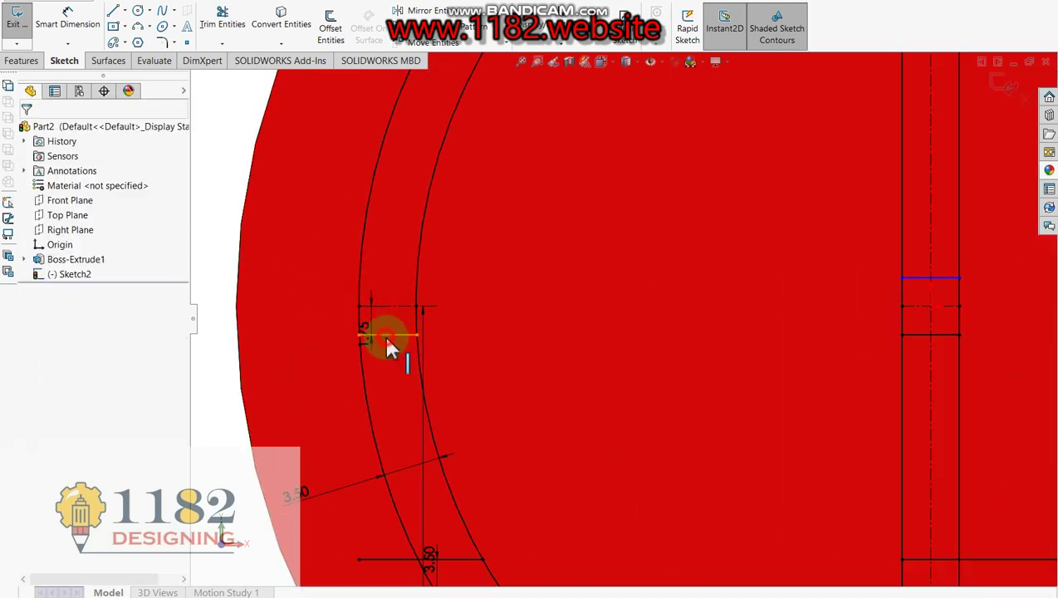
scroll(420, 402, "up", 4)
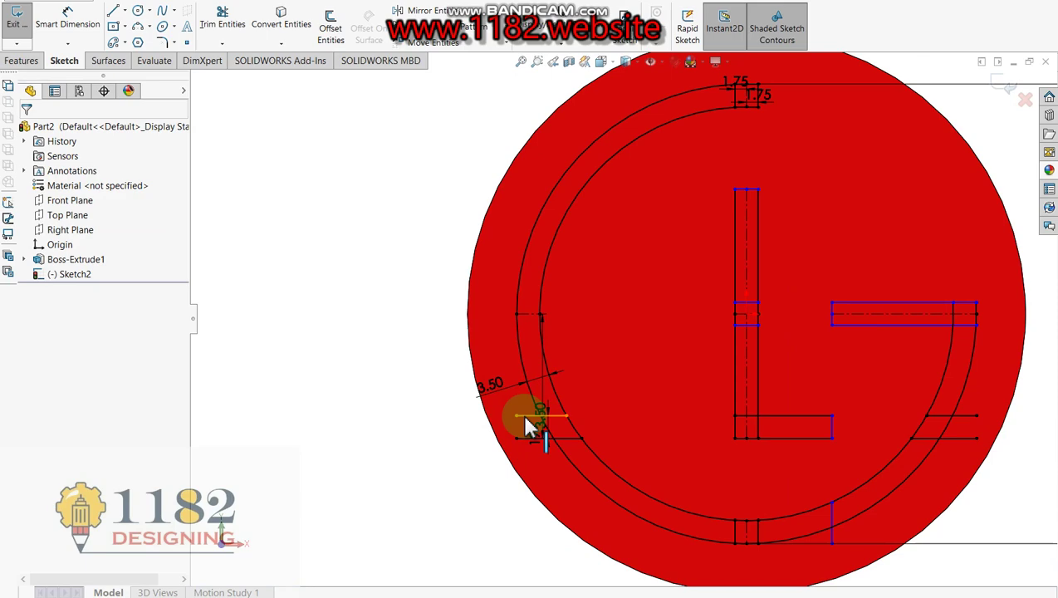
left_click(528, 438)
scroll(809, 92, "down", 4)
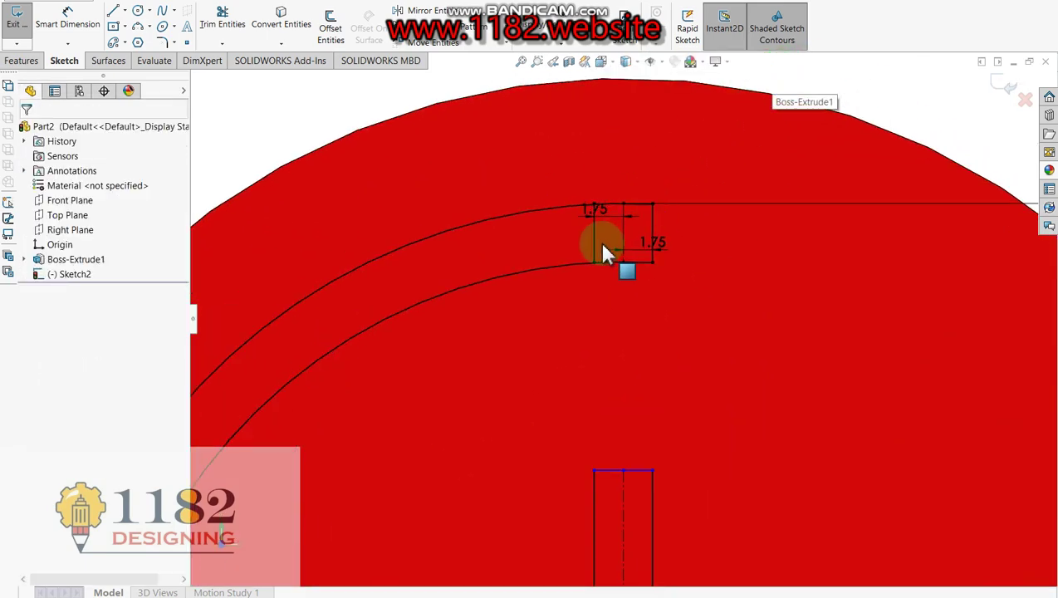
left_click_drag(594, 244, 622, 247)
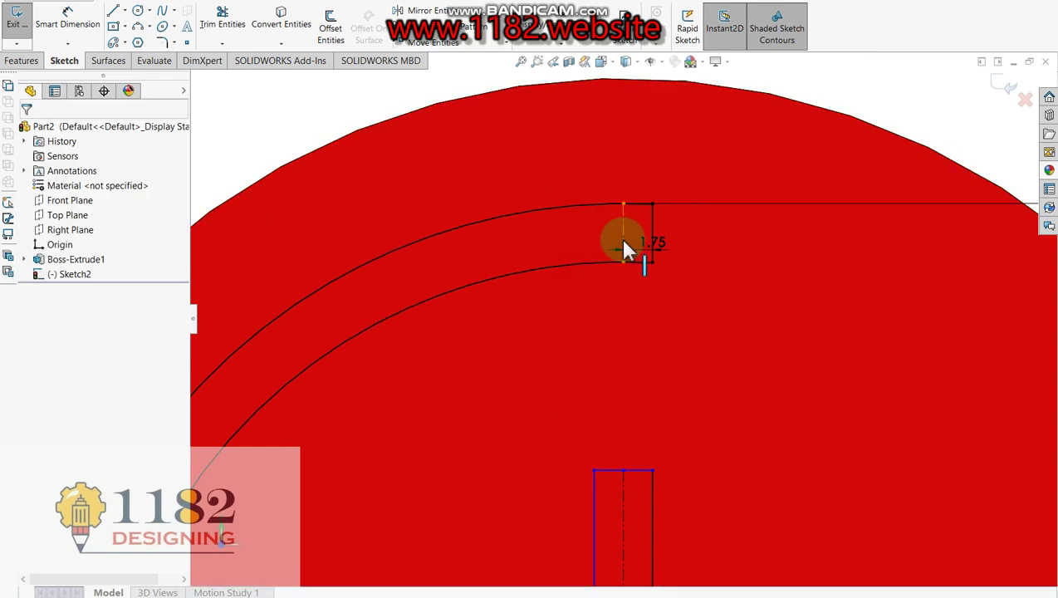
left_click(624, 241)
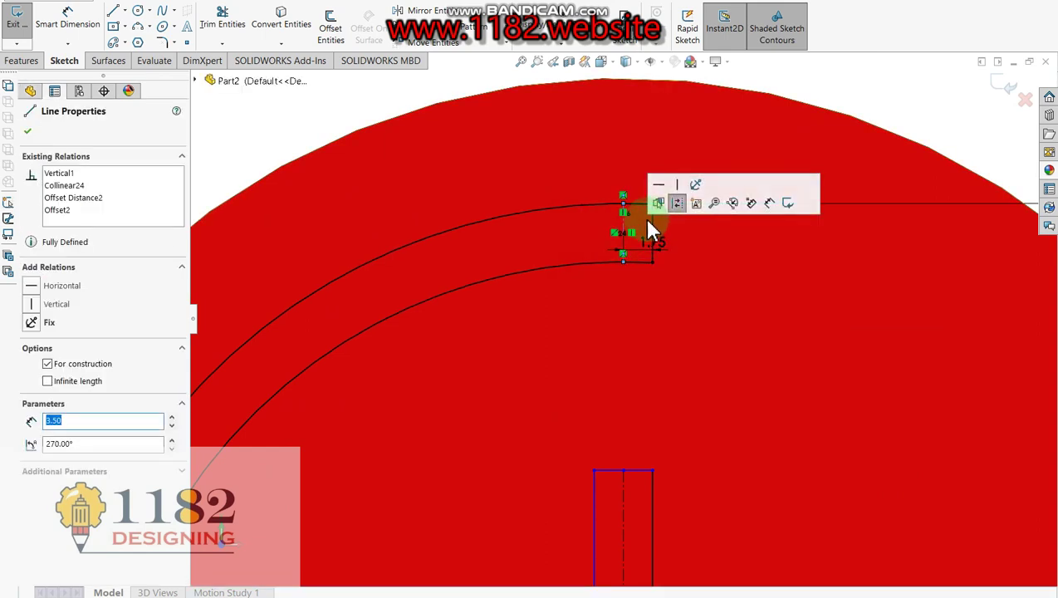
key("Escape")
scroll(656, 224, "down", 3)
scroll(647, 218, "down", 3)
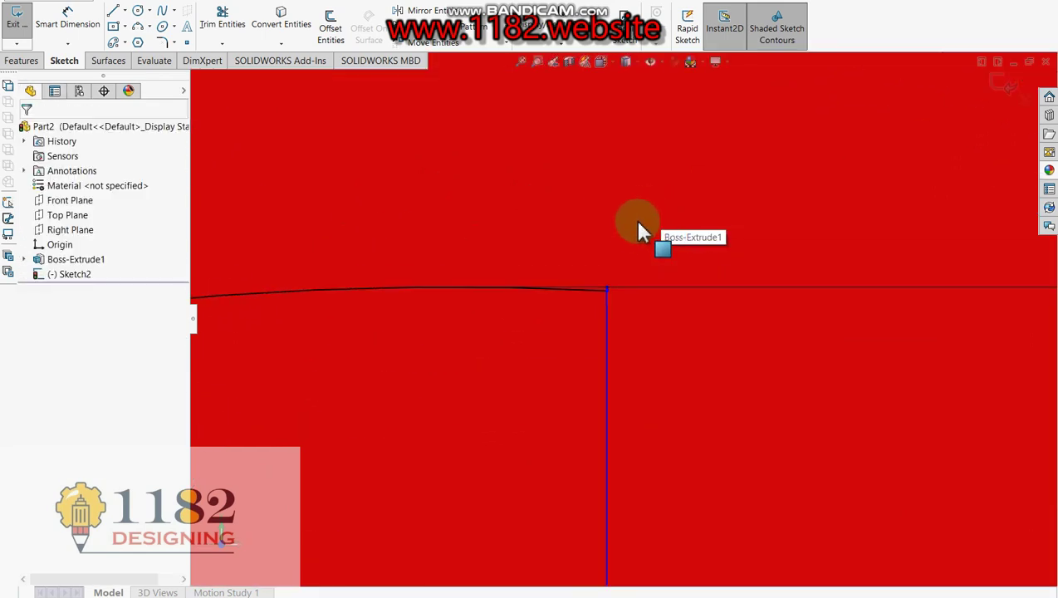
left_click(222, 21)
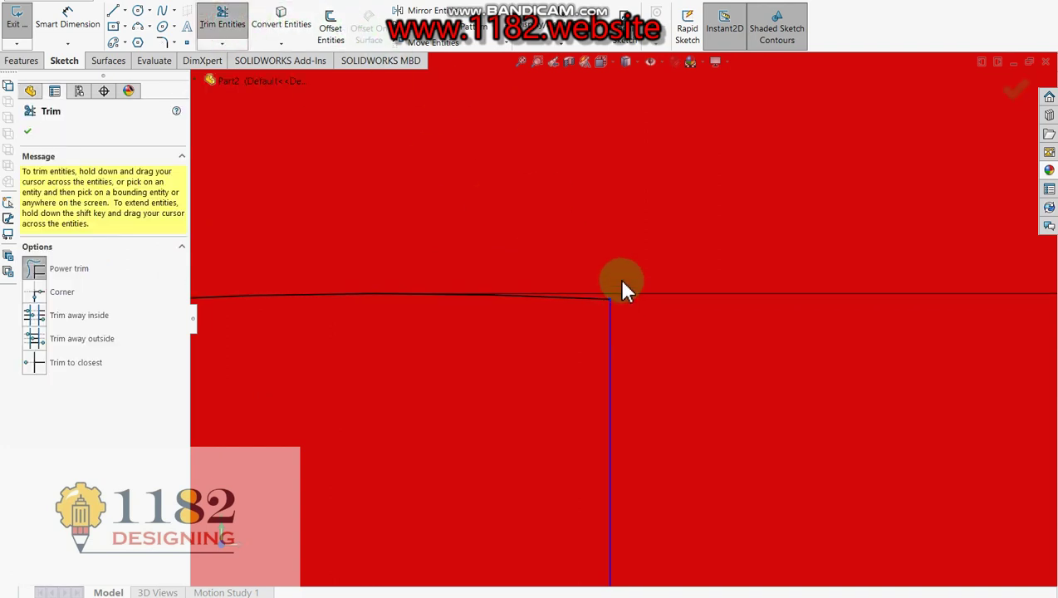
Step: Trim away the outer arc piece at the bottom of the ring
scroll(623, 274, "up", 3)
scroll(602, 451, "up", 3)
scroll(618, 486, "up", 2)
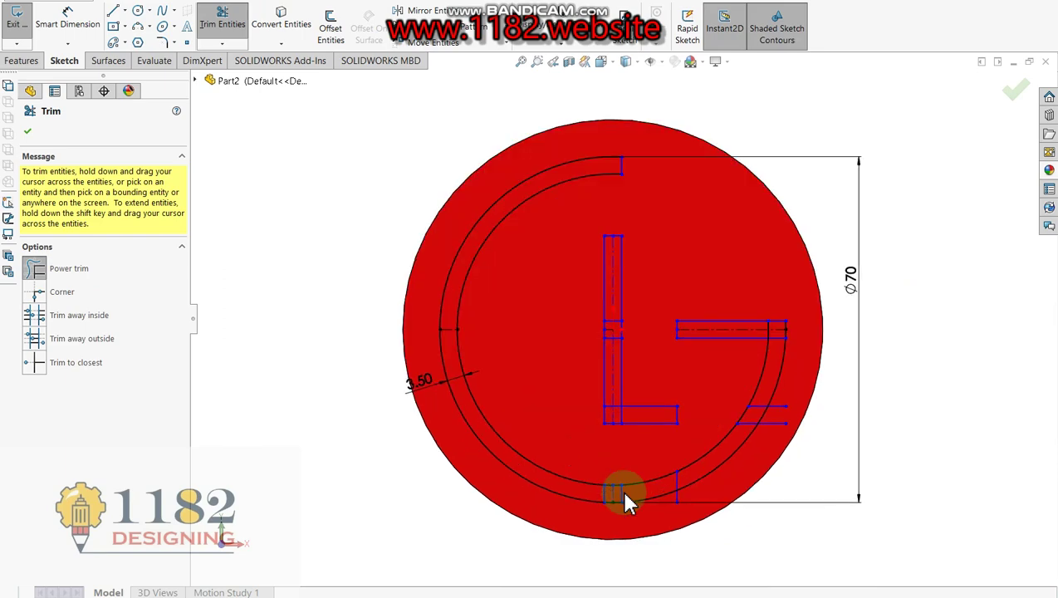
scroll(623, 502, "down", 3)
scroll(615, 478, "down", 2)
left_click(608, 449)
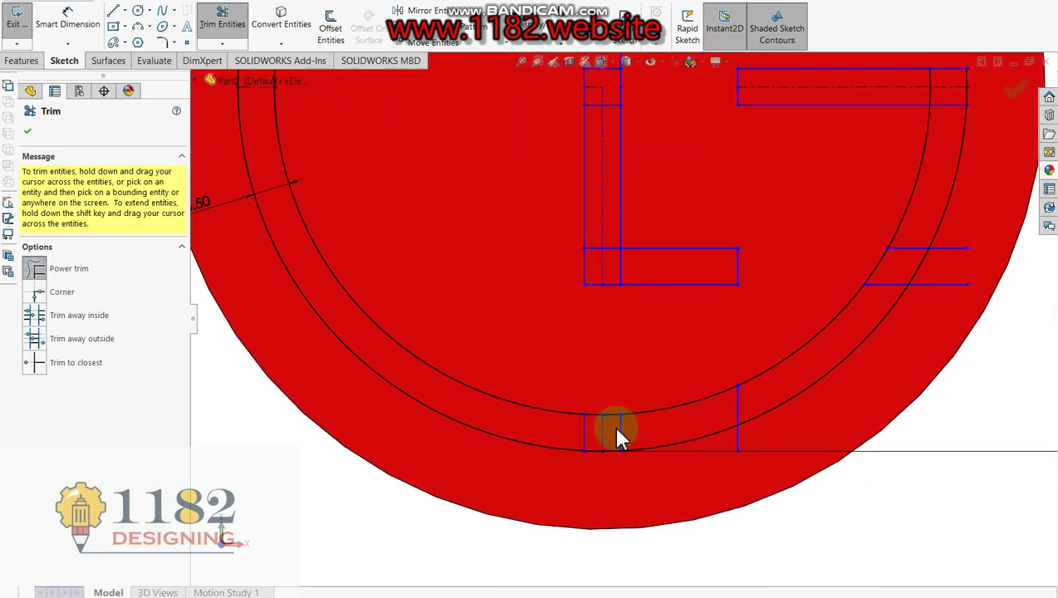
key("Escape")
Step: Delete the leftover short lines at the ring bottom, lower right, and on the L's stem
left_click(621, 433)
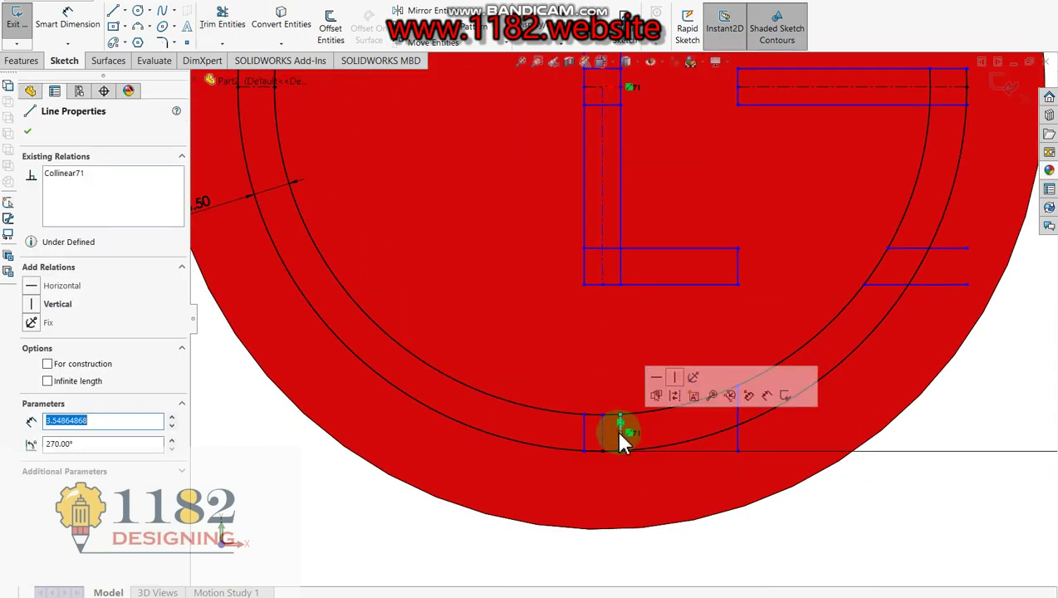
key("Delete")
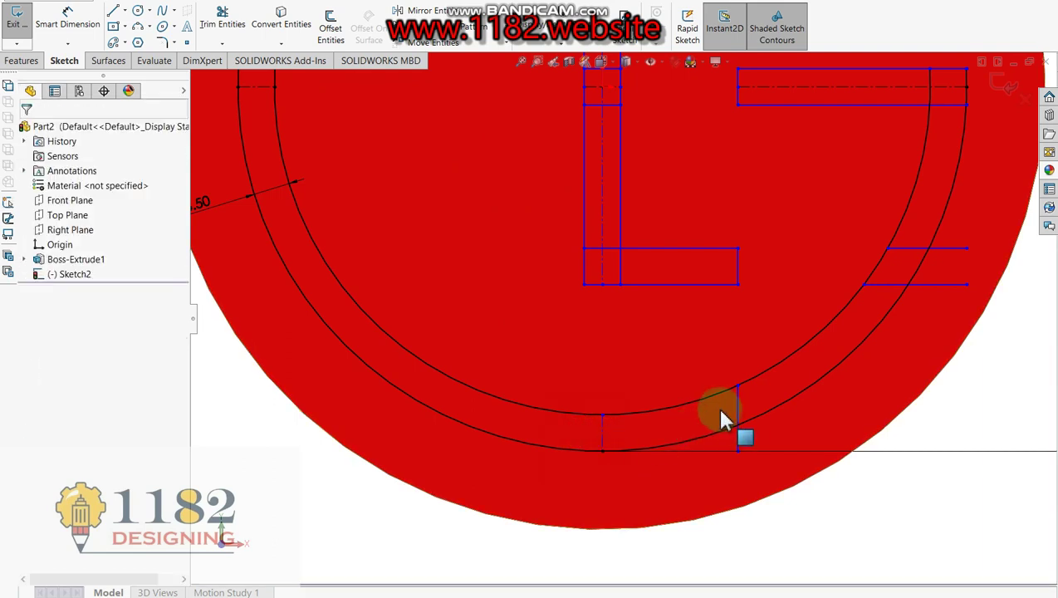
left_click(931, 285)
key("Delete")
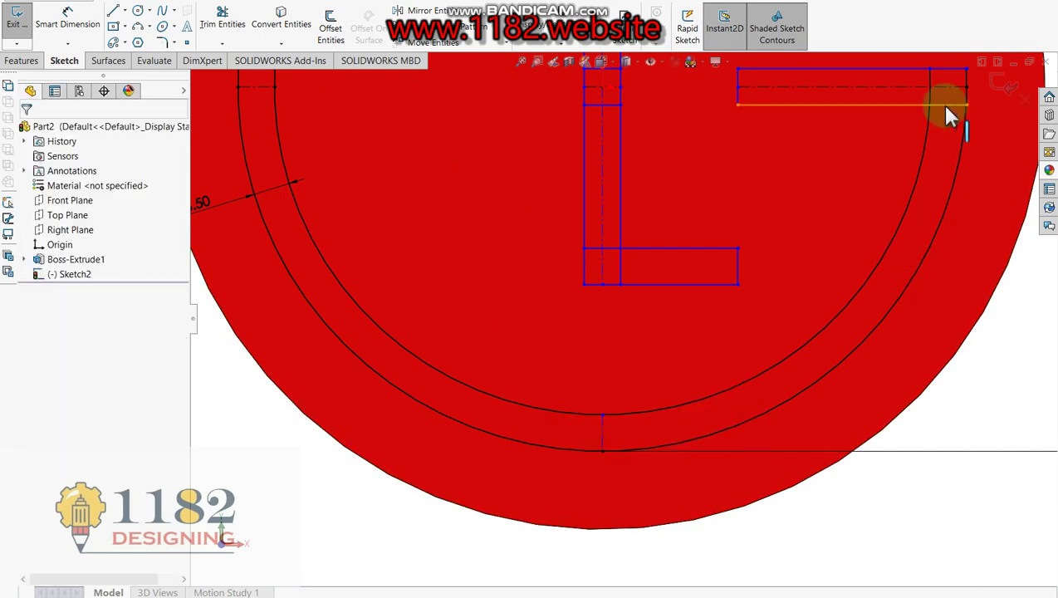
scroll(611, 113, "up", 2)
scroll(611, 220, "down", 2)
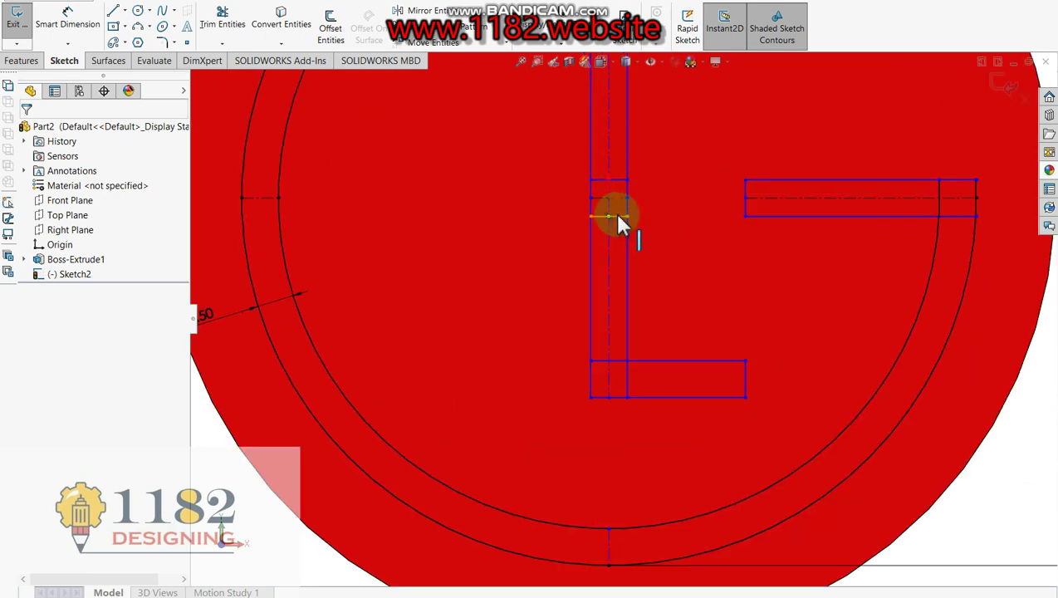
left_click(612, 217)
key("Delete")
scroll(633, 325, "up", 3)
scroll(626, 189, "down", 1)
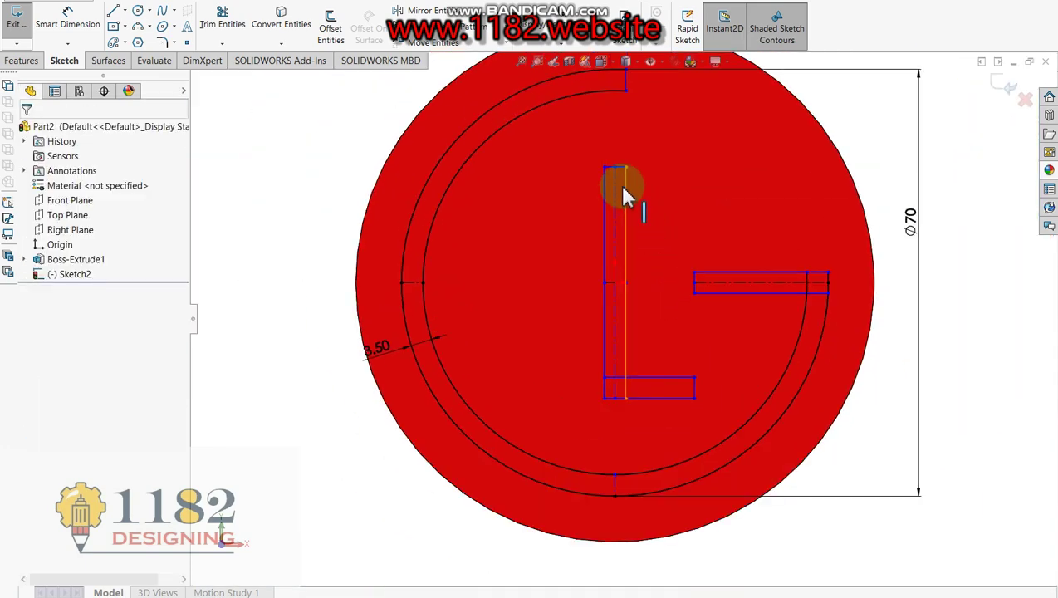
scroll(644, 229, "down", 2)
Step: Power-trim the overlapping edges so the two L rectangles form one outline
left_click(222, 21)
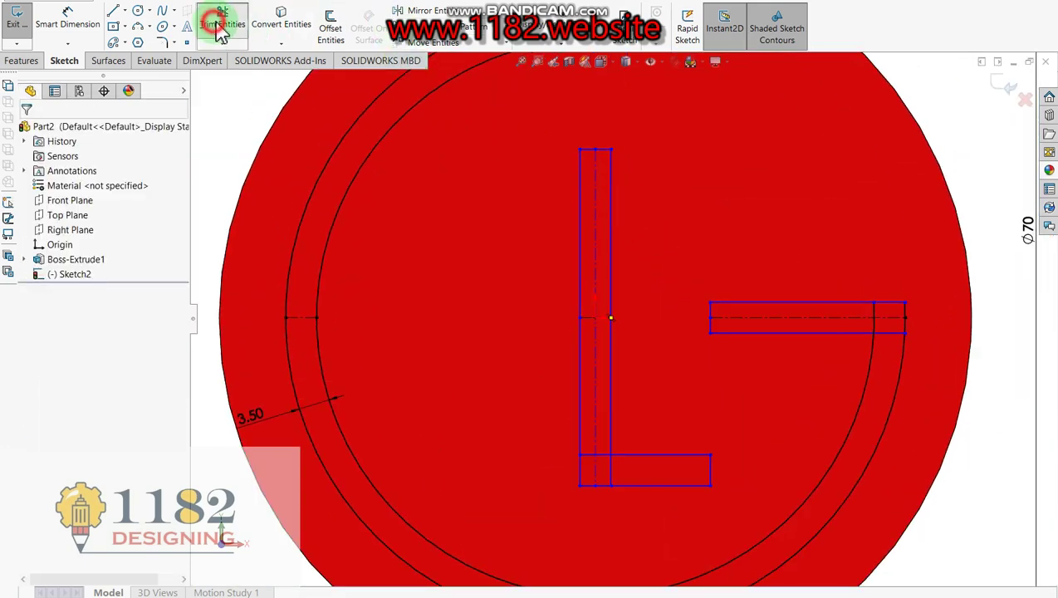
scroll(648, 465, "down", 2)
left_click_drag(614, 455, 577, 424)
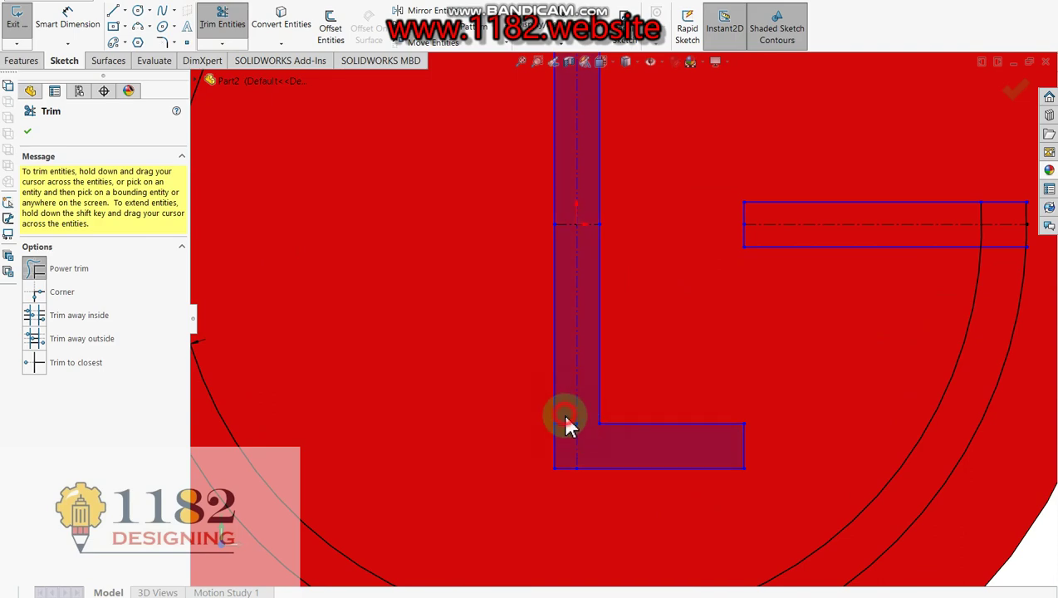
scroll(581, 430, "up", 3)
scroll(831, 255, "down", 3)
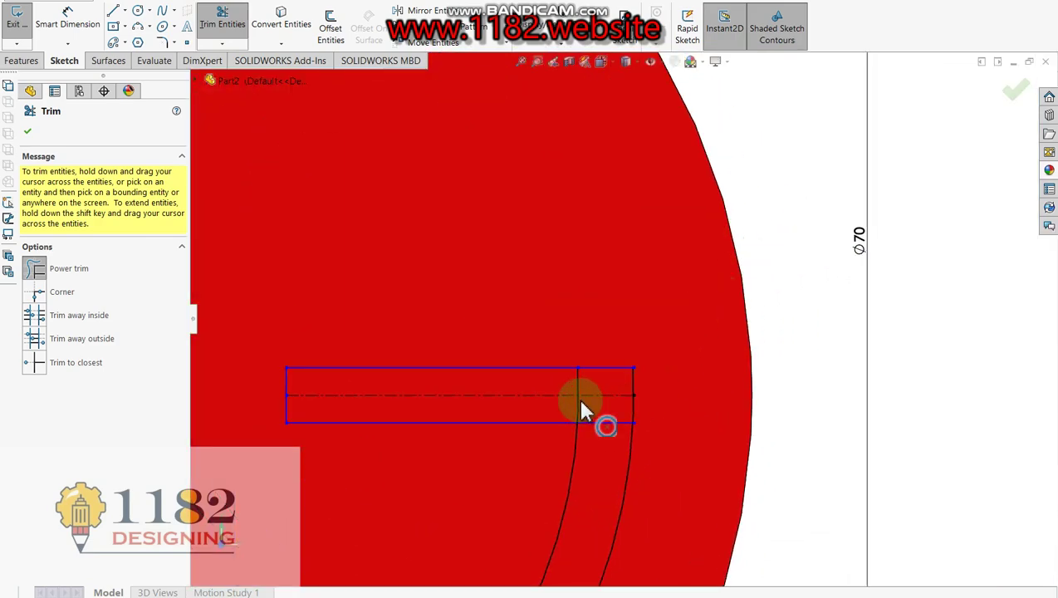
Step: Trim the arc piece inside the G's horizontal bar
left_click_drag(567, 397, 588, 397)
scroll(645, 427, "down", 3)
scroll(602, 365, "down", 2)
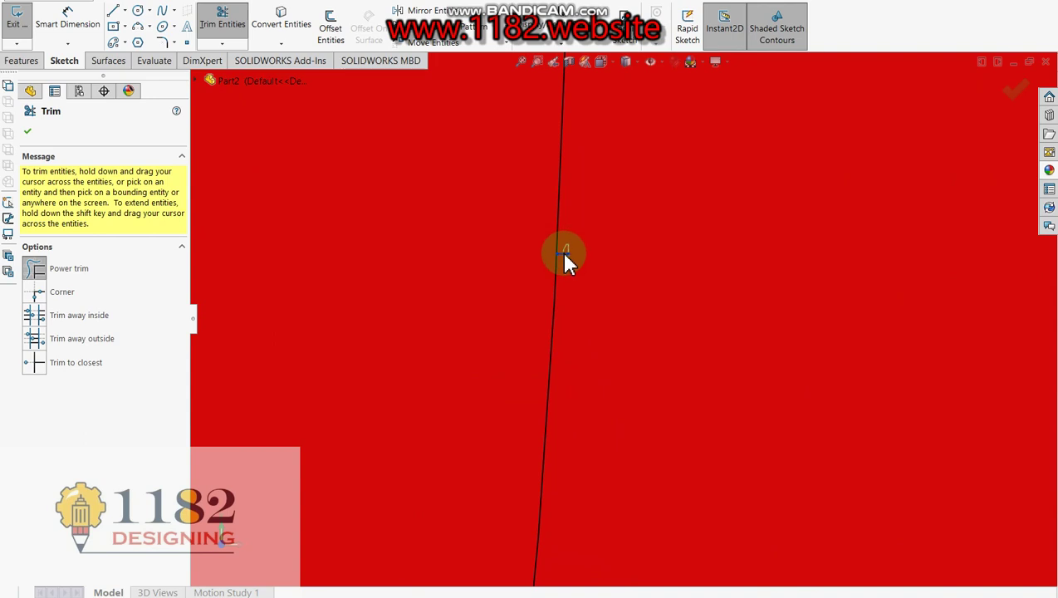
scroll(594, 150, "up", 3)
scroll(612, 157, "down", 2)
scroll(614, 249, "down", 2)
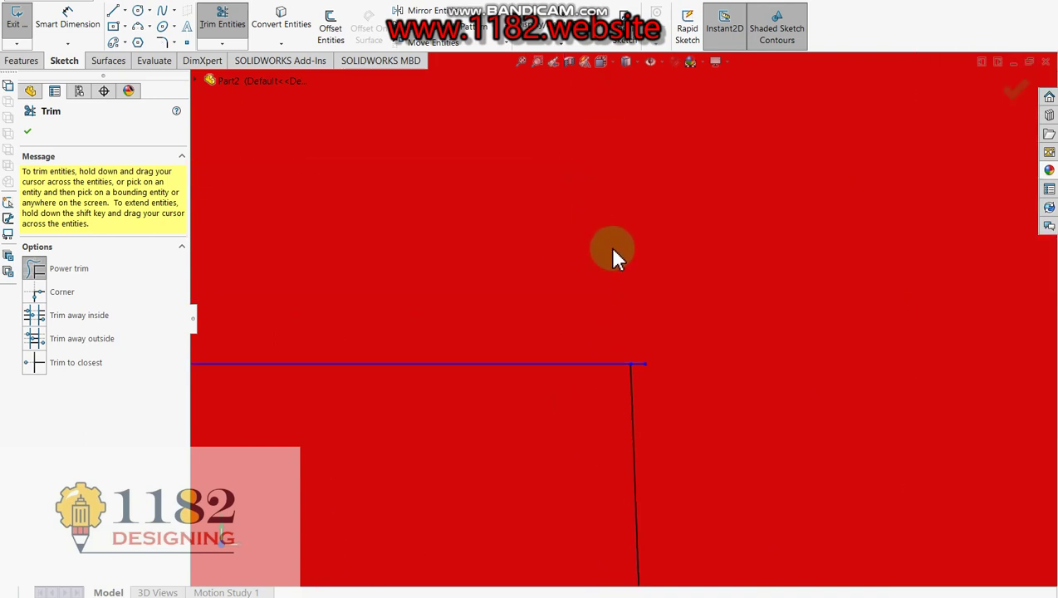
scroll(637, 364, "up", 2)
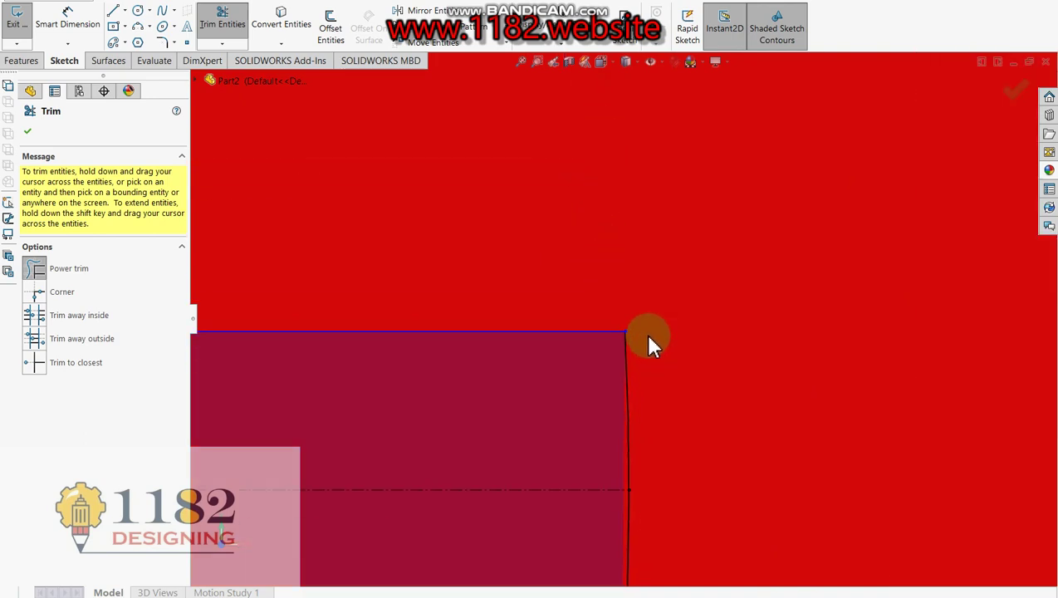
scroll(649, 342, "up", 3)
scroll(618, 342, "up", 2)
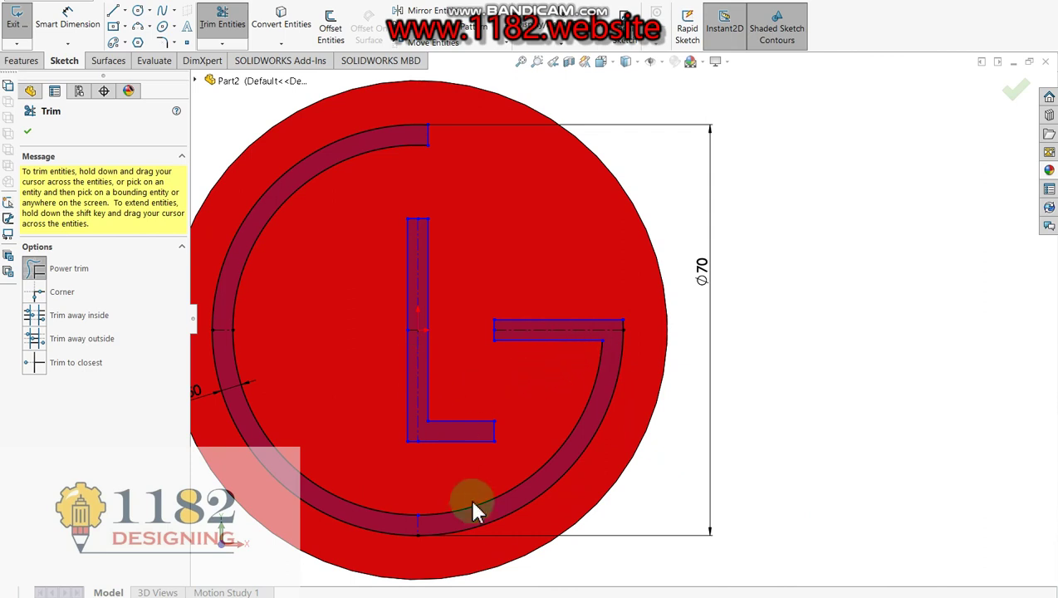
scroll(566, 319, "up", 2)
scroll(407, 295, "down", 3)
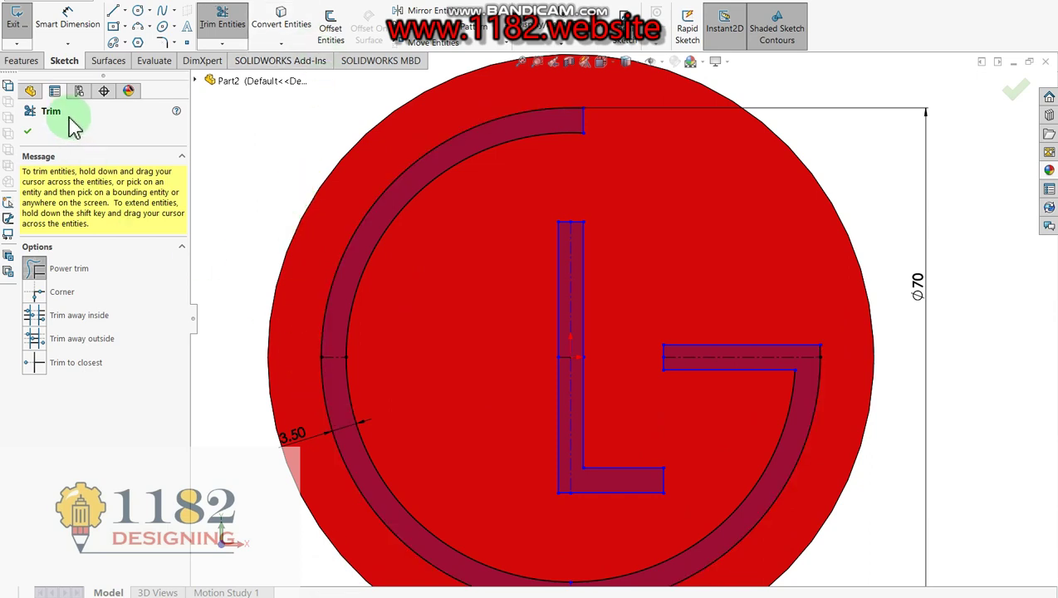
Step: Draw the dot as a circle upper left of the L and dimension it Ø10
left_click(139, 11)
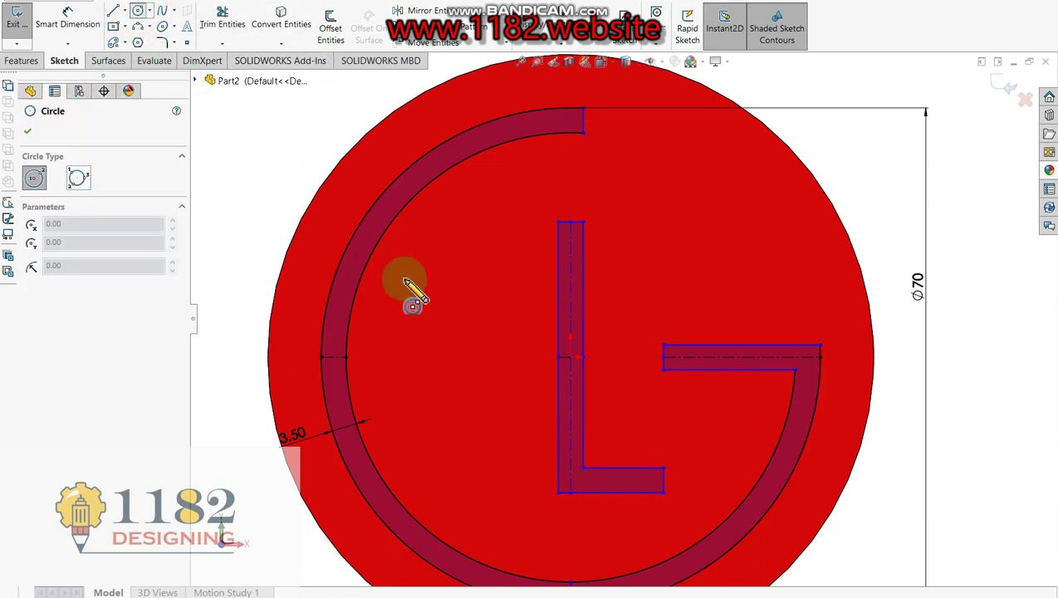
left_click(476, 248)
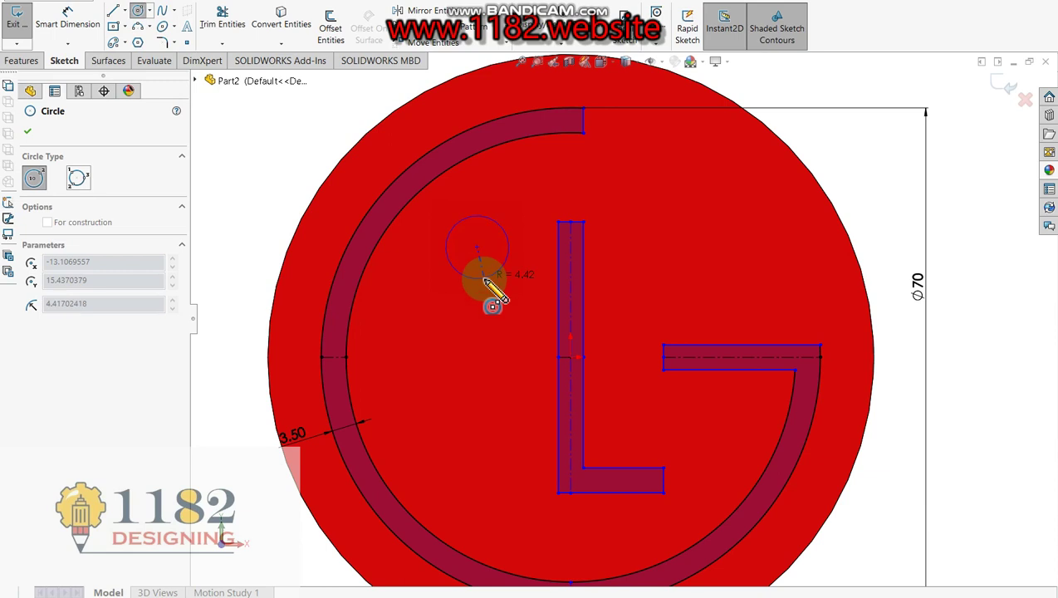
left_click(487, 279)
left_click(68, 19)
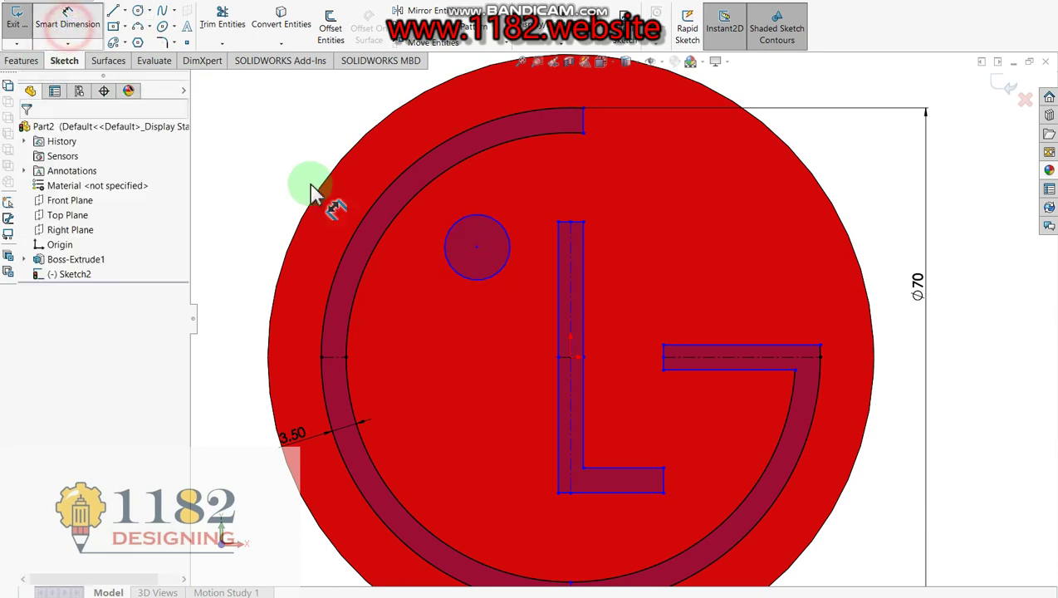
left_click(455, 275)
left_click(423, 322)
type("10")
key("Return")
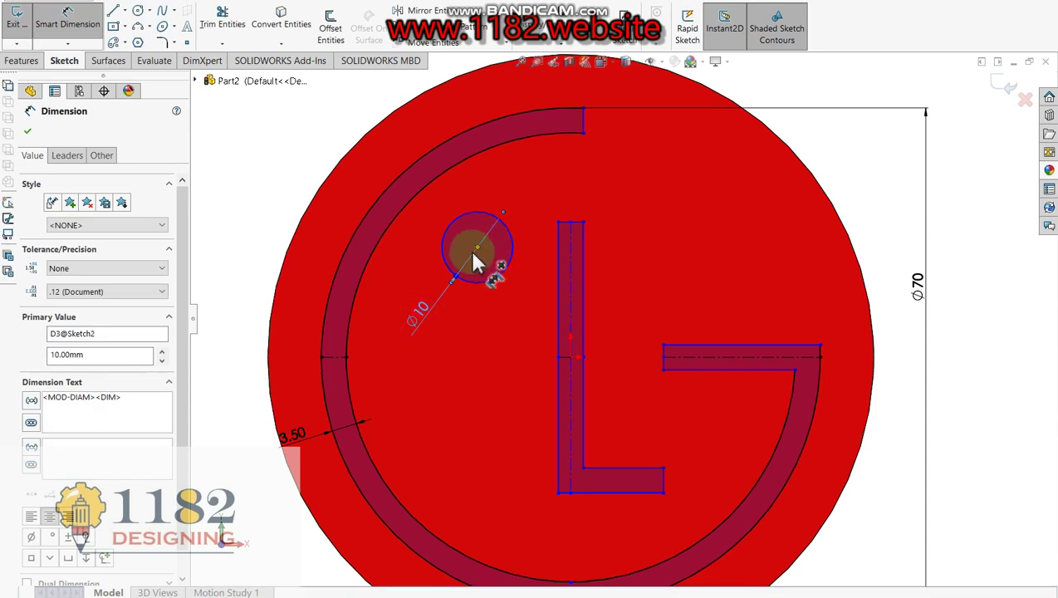
Step: Dimension the dot's centre 14 mm vertically from the origin
left_click(477, 248)
left_click(570, 358)
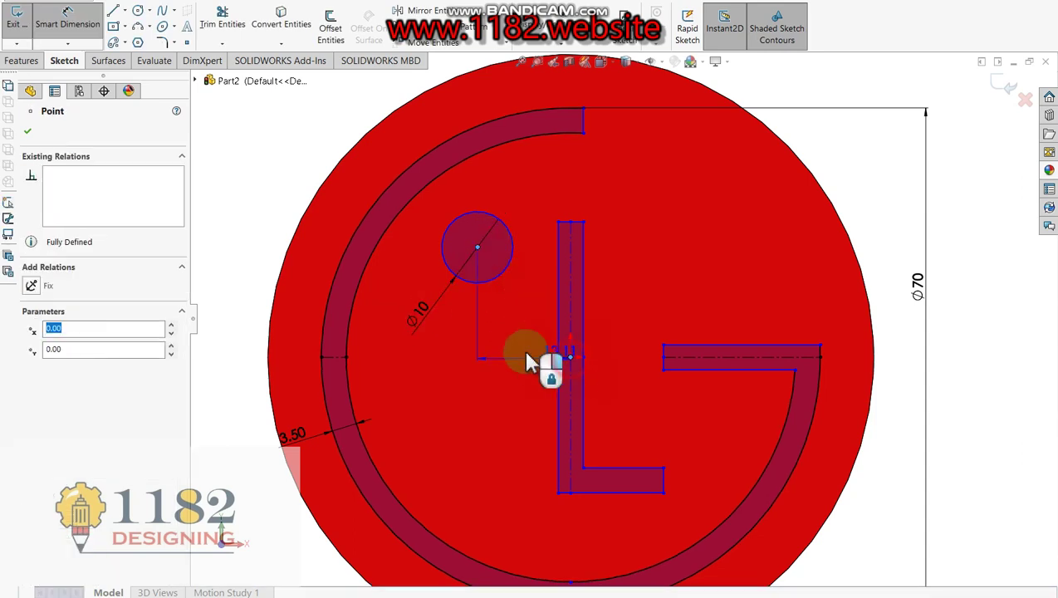
left_click(445, 320)
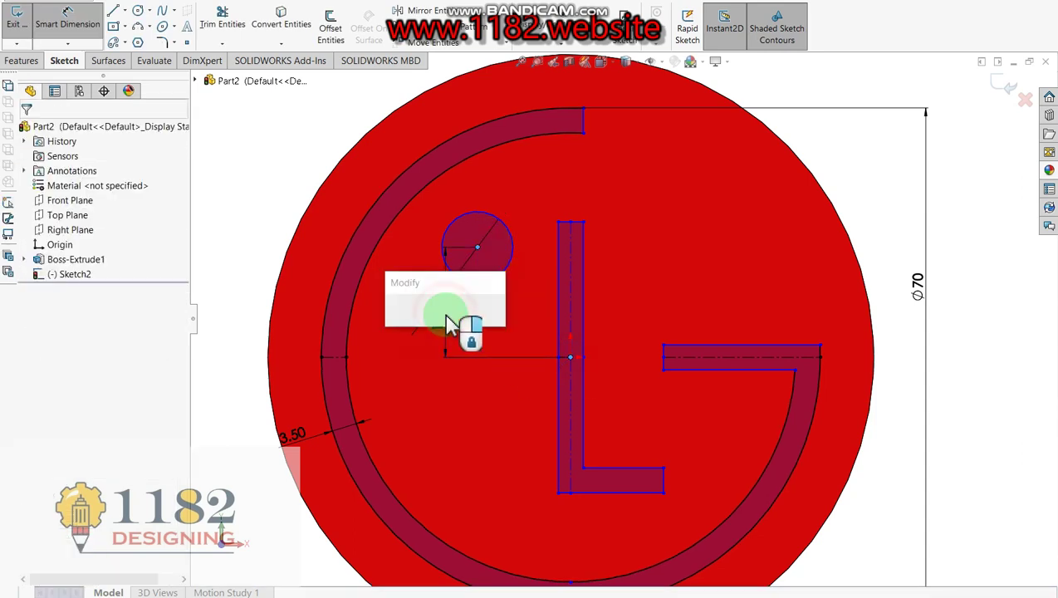
type("14")
key("Return")
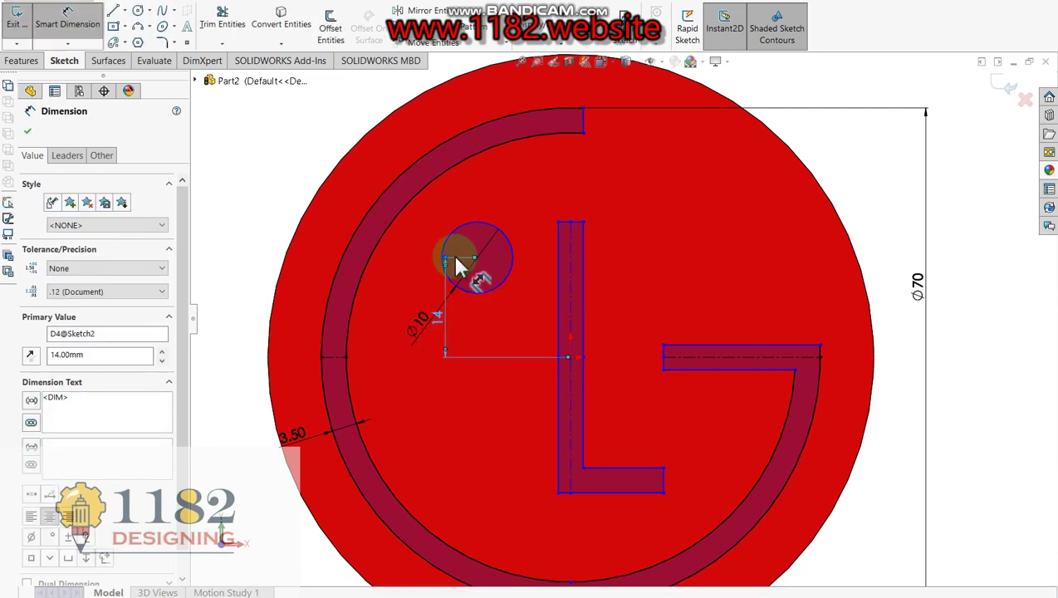
Step: Dimension the dot's centre 13 mm horizontally from the L's vertical stem and exit the sketch
left_click(478, 259)
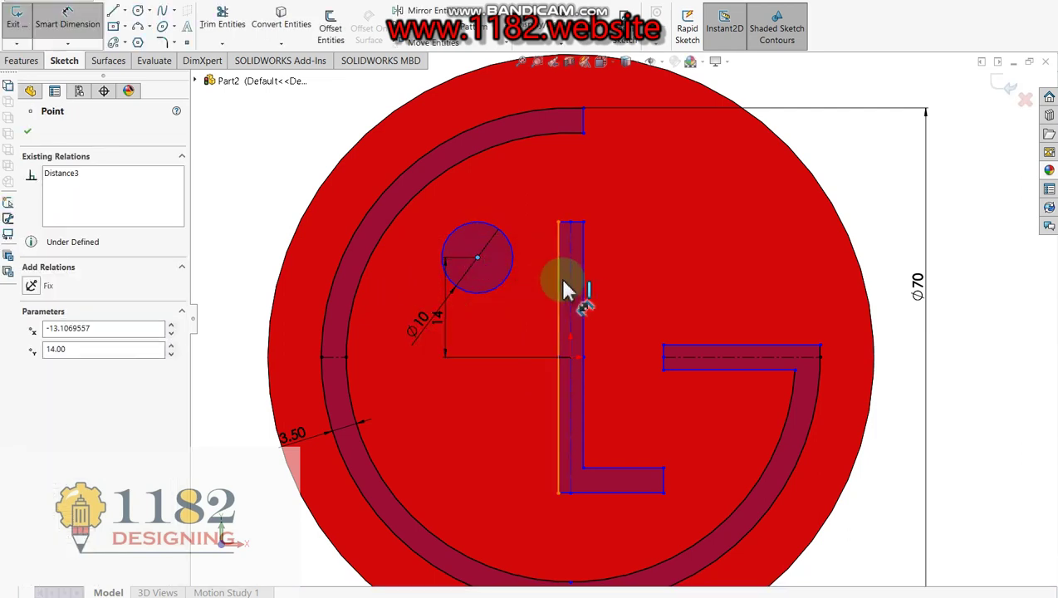
left_click(569, 287)
left_click(503, 196)
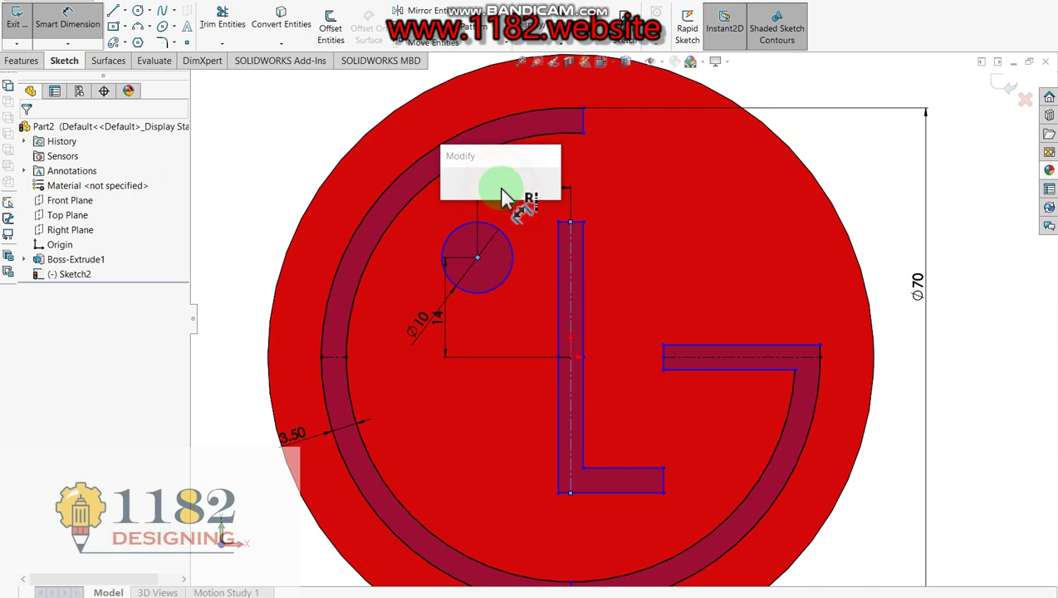
type("13")
key("Return")
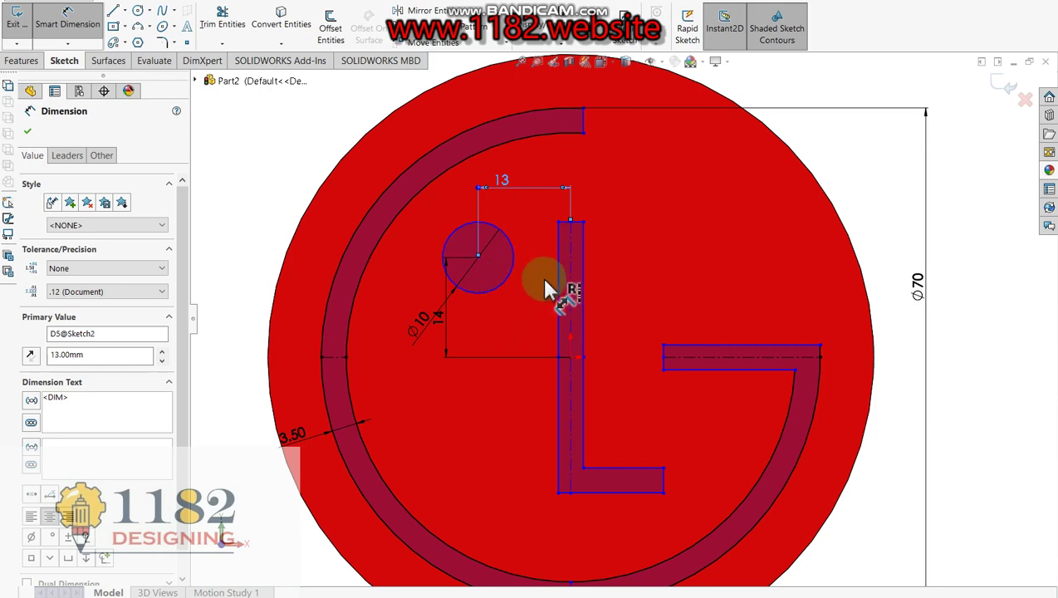
scroll(544, 357, "down", 5)
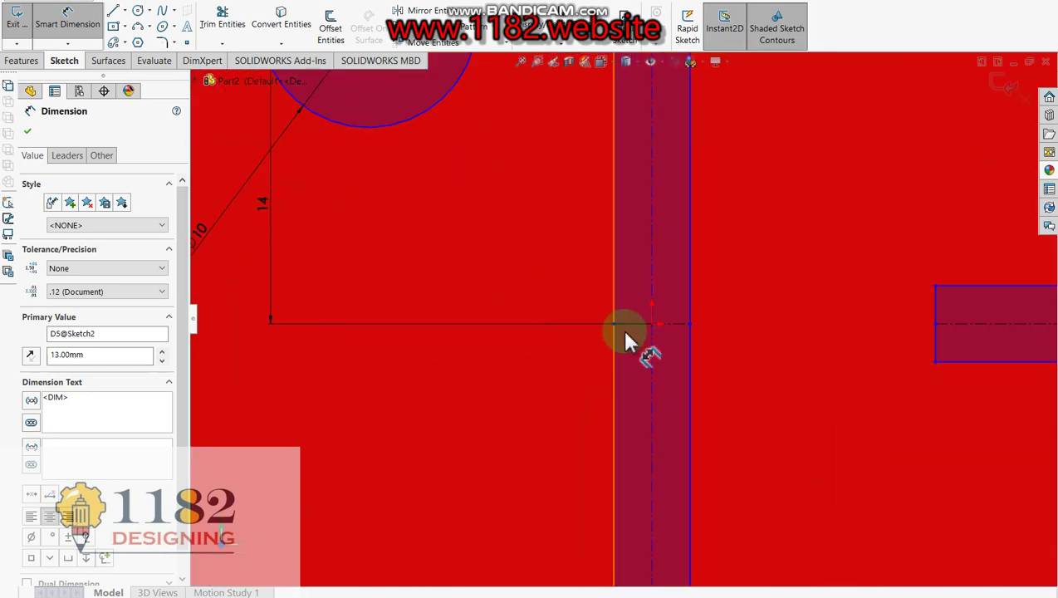
scroll(625, 334, "up", 5)
scroll(627, 318, "up", 3)
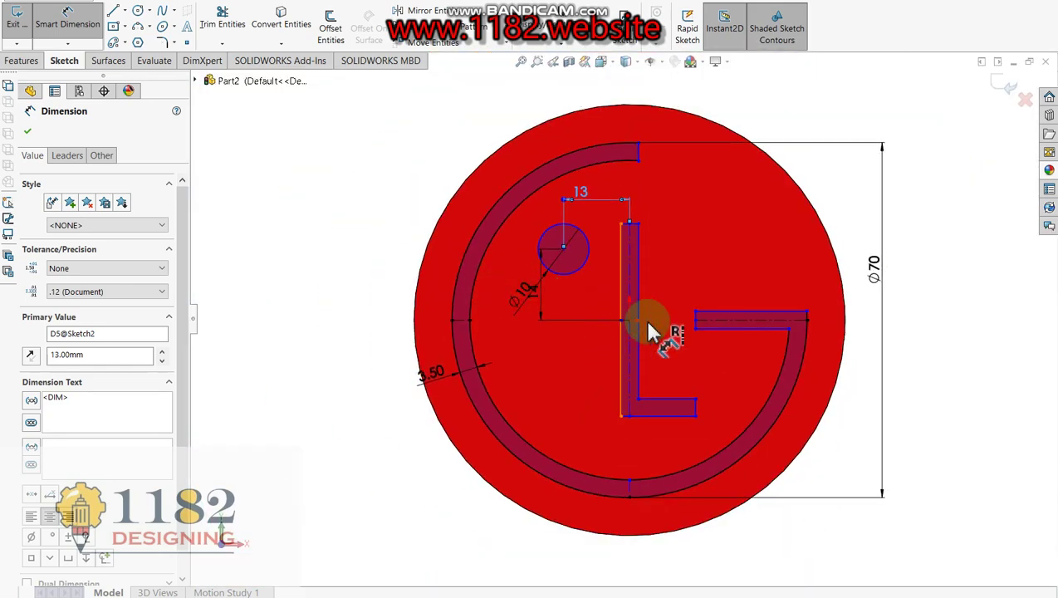
left_click(1002, 87)
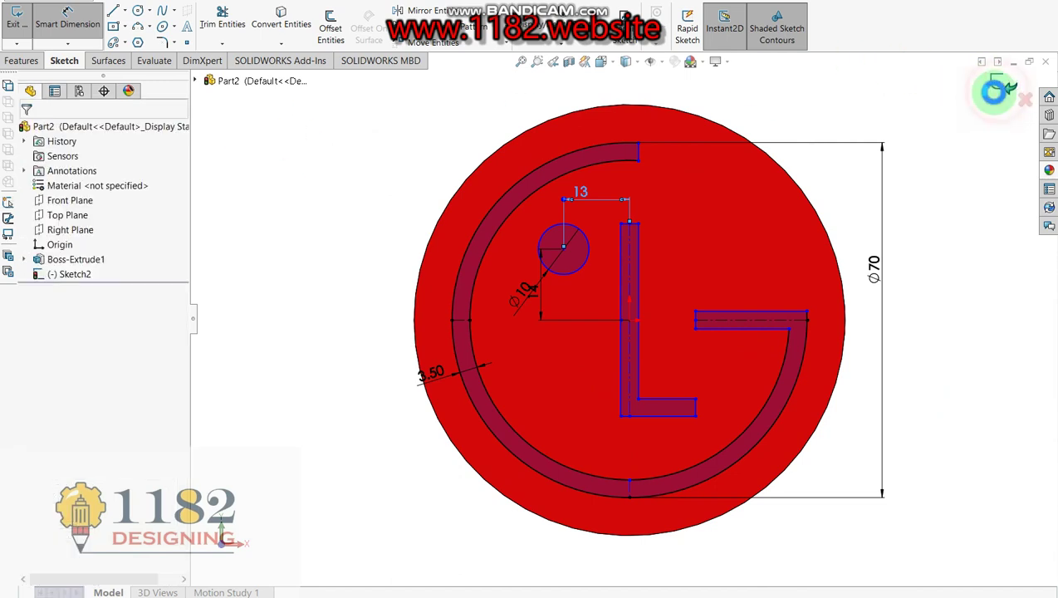
Step: Extrude the emblem sketch 1.00 mm as Boss-Extrude2 and give it a white appearance
right_click_drag(955, 123, 953, 151)
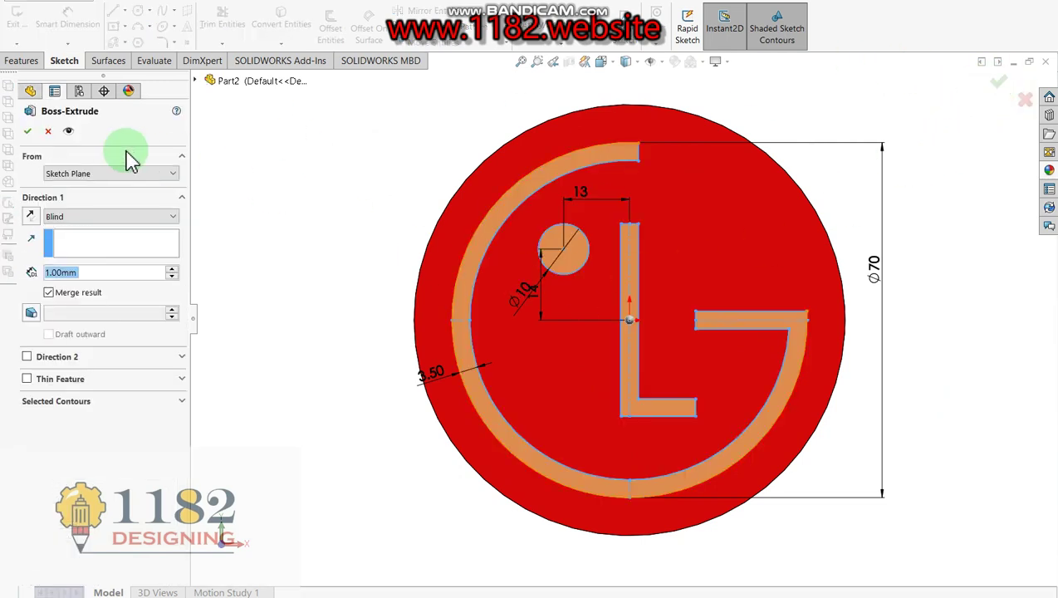
left_click(27, 131)
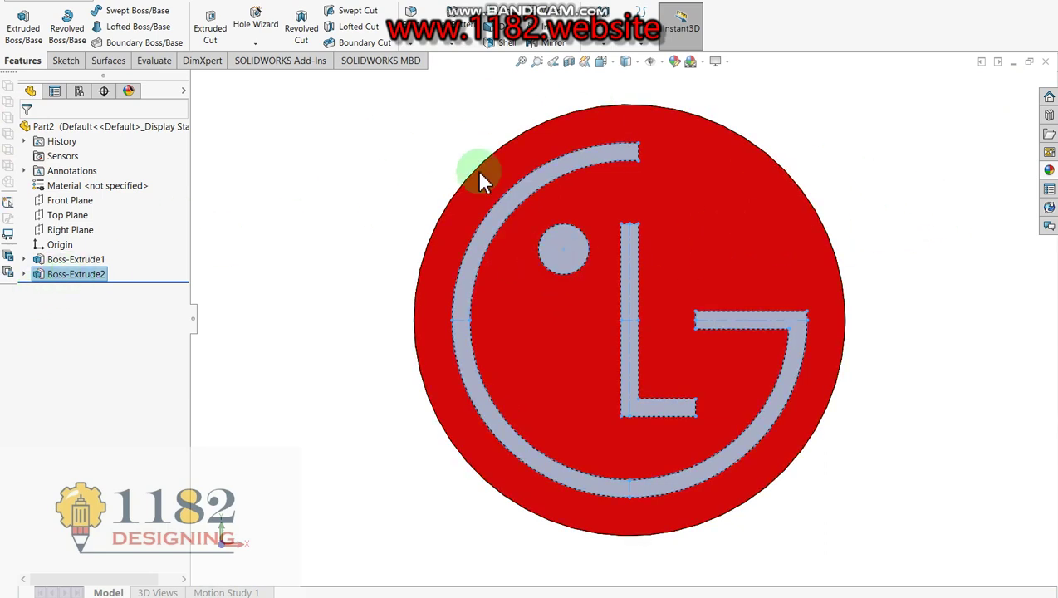
left_click(675, 66)
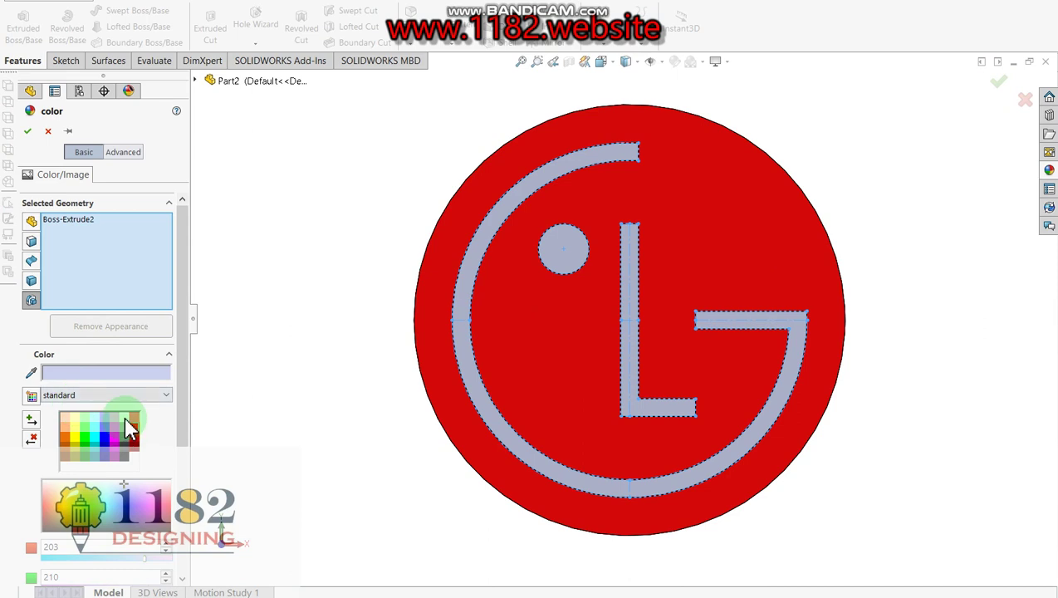
left_click(124, 417)
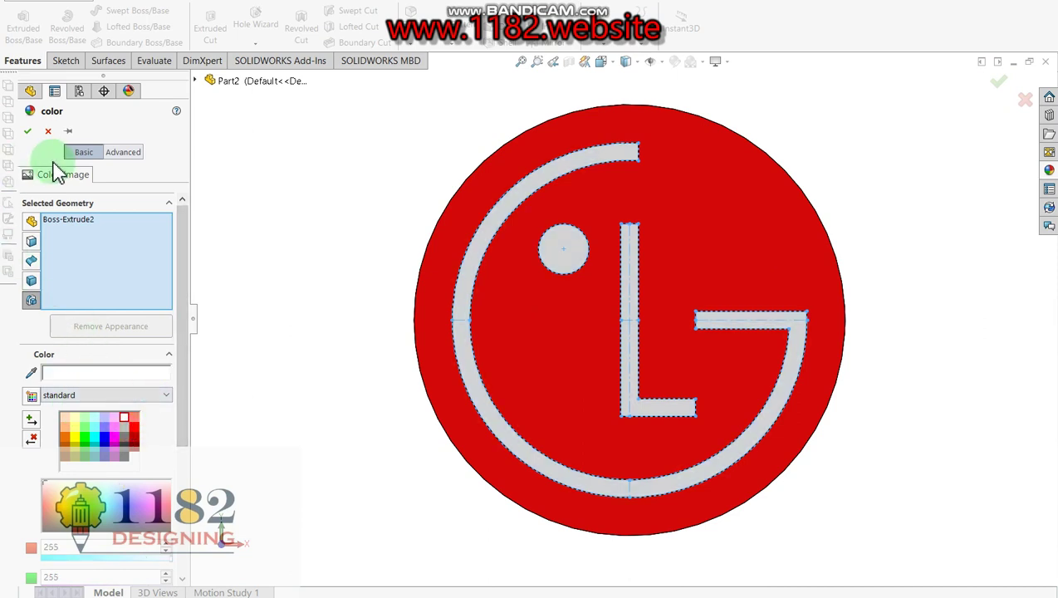
left_click(27, 131)
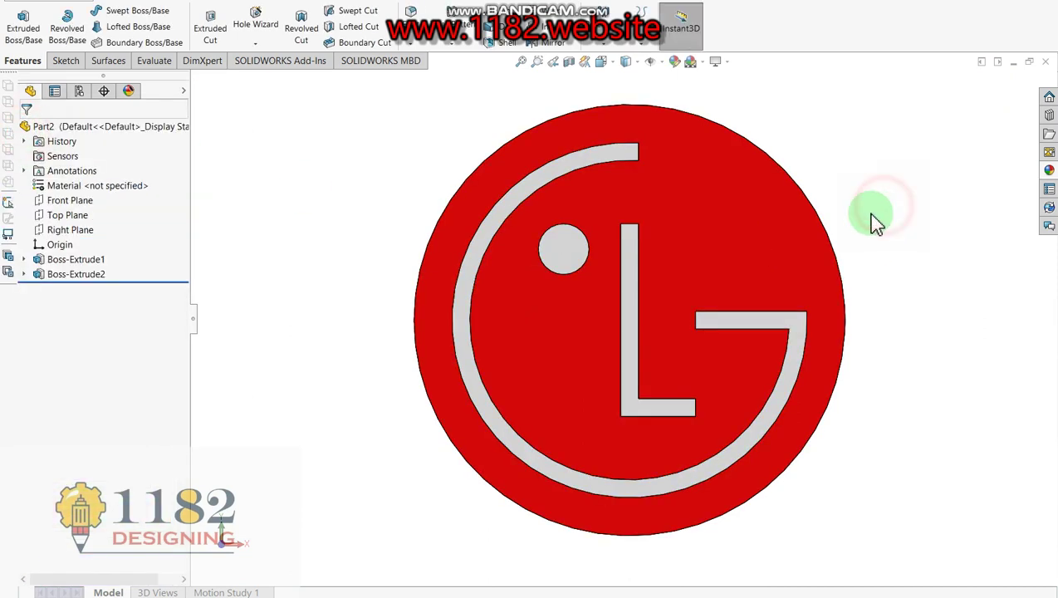
scroll(880, 215, "down", 1)
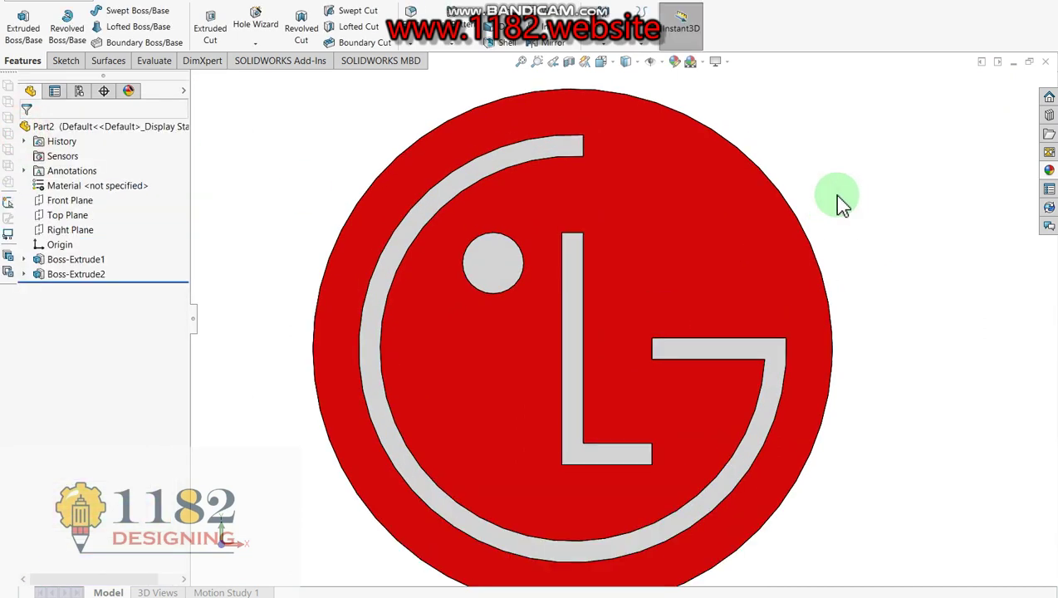
Step: Switch the display to Shaded without edges and compare the model with the LG reference drawing
left_click(632, 60)
left_click(624, 90)
scroll(664, 262, "up", 1)
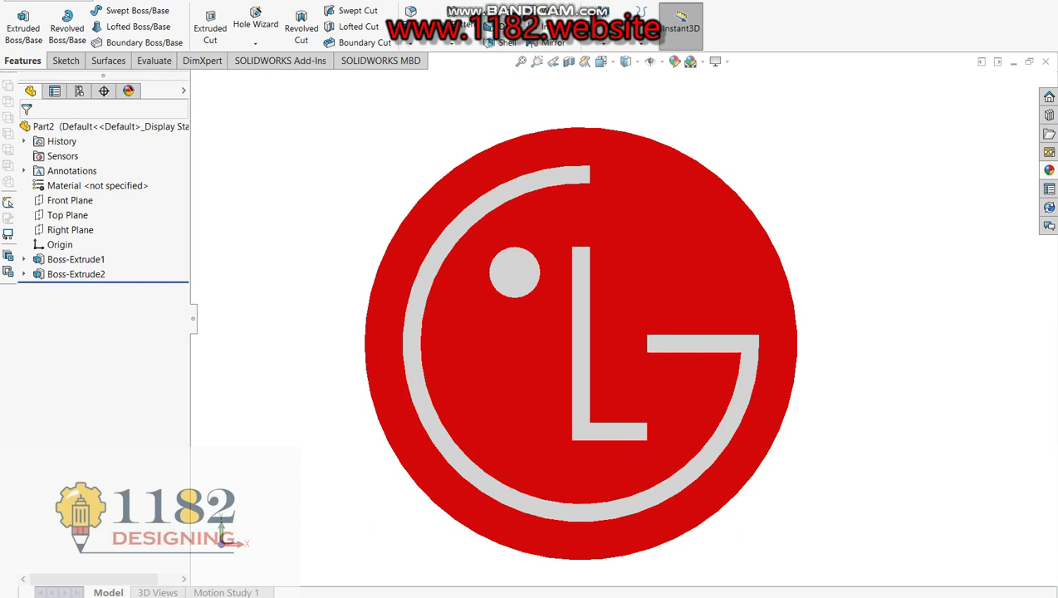
left_click(714, 596)
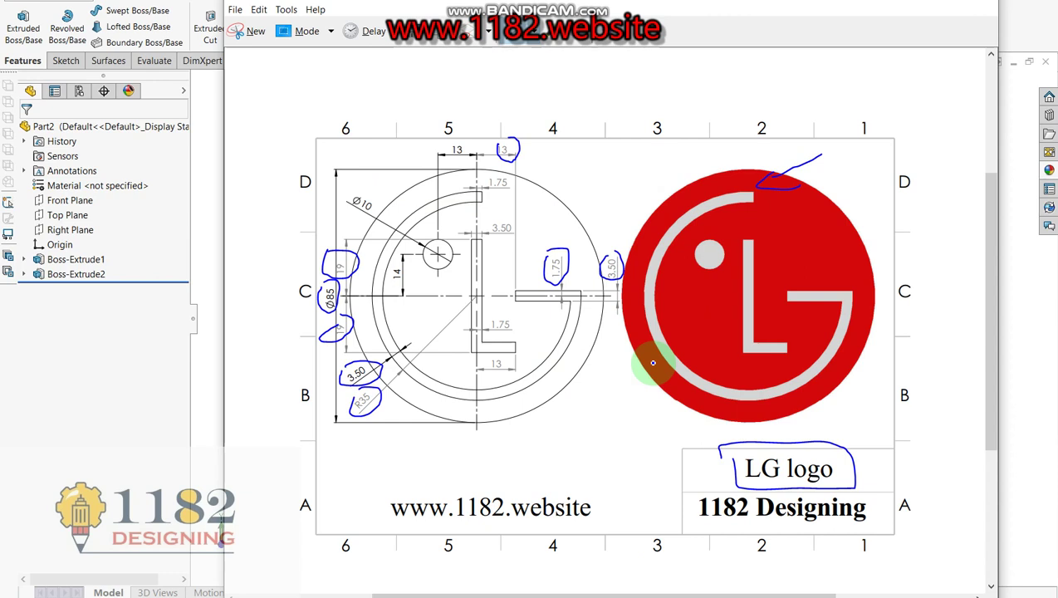
left_click(137, 386)
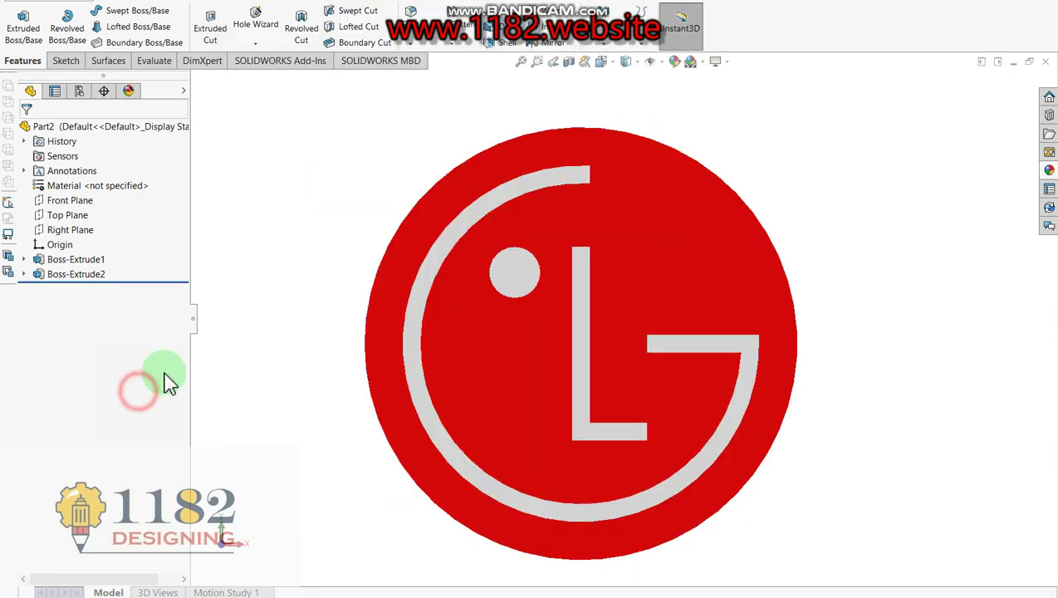
mouse_move(564, 324)
middle_mouse_down()
mouse_move(578, 402)
mouse_move(567, 378)
mouse_move(579, 338)
middle_mouse_up()
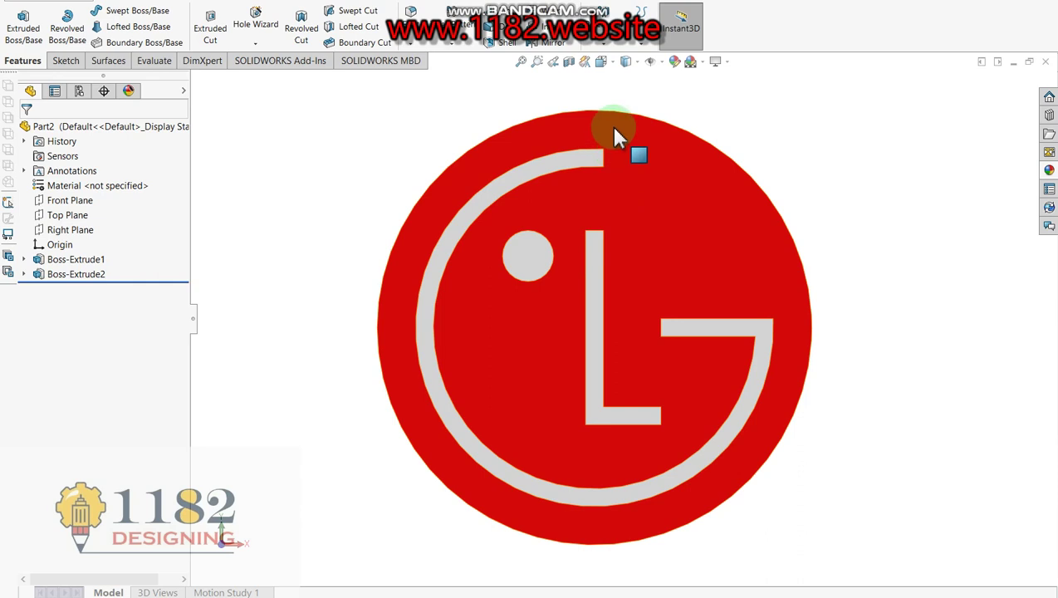
Step: Try Hidden Lines Removed and Shaded, then settle on the Shaded With Edges display style
left_click(635, 62)
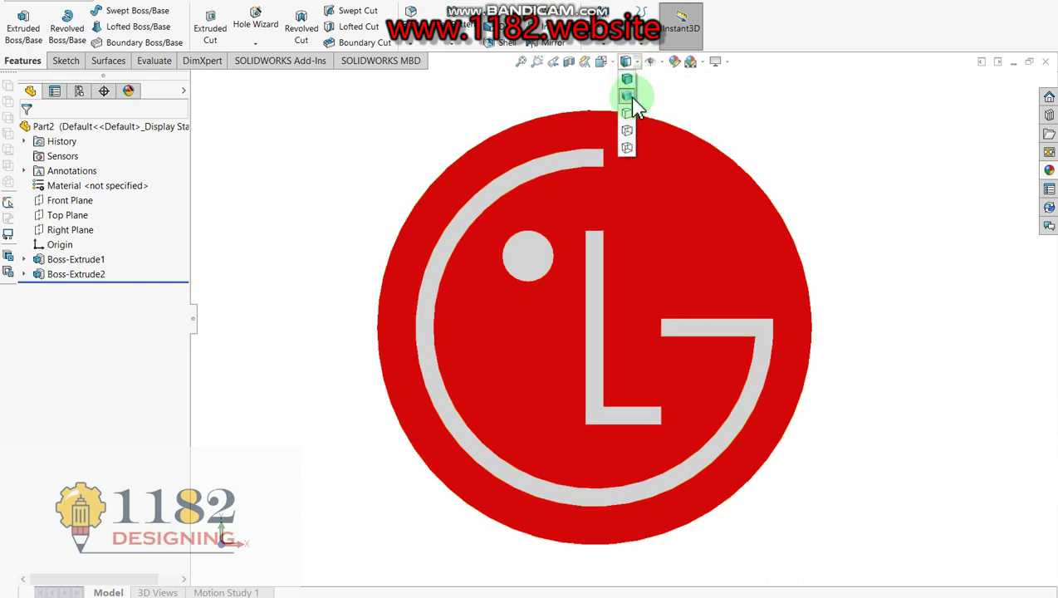
left_click(627, 114)
left_click(634, 63)
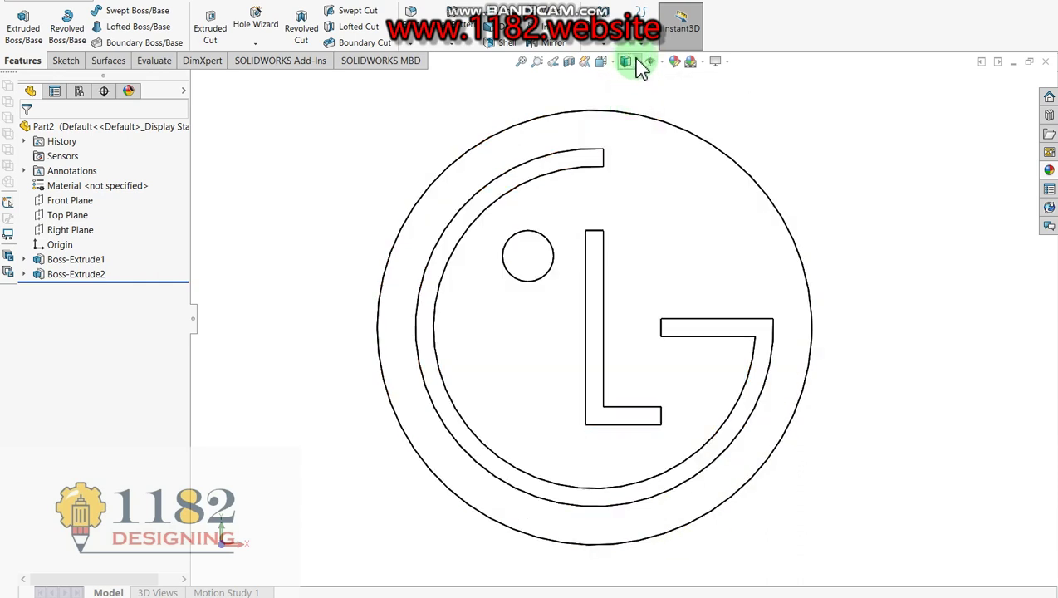
left_click(627, 89)
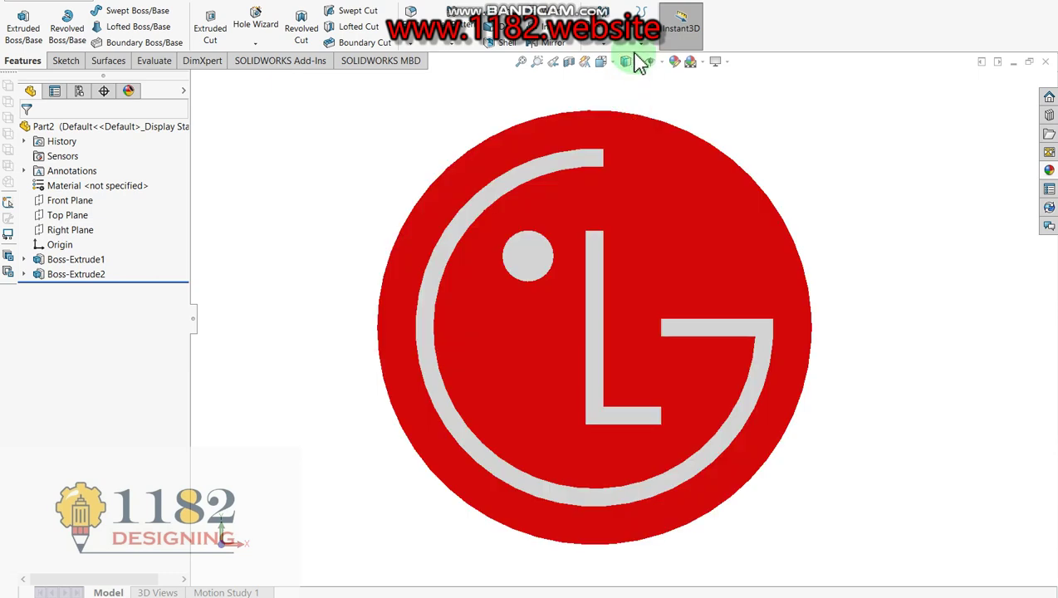
left_click(636, 64)
left_click(628, 76)
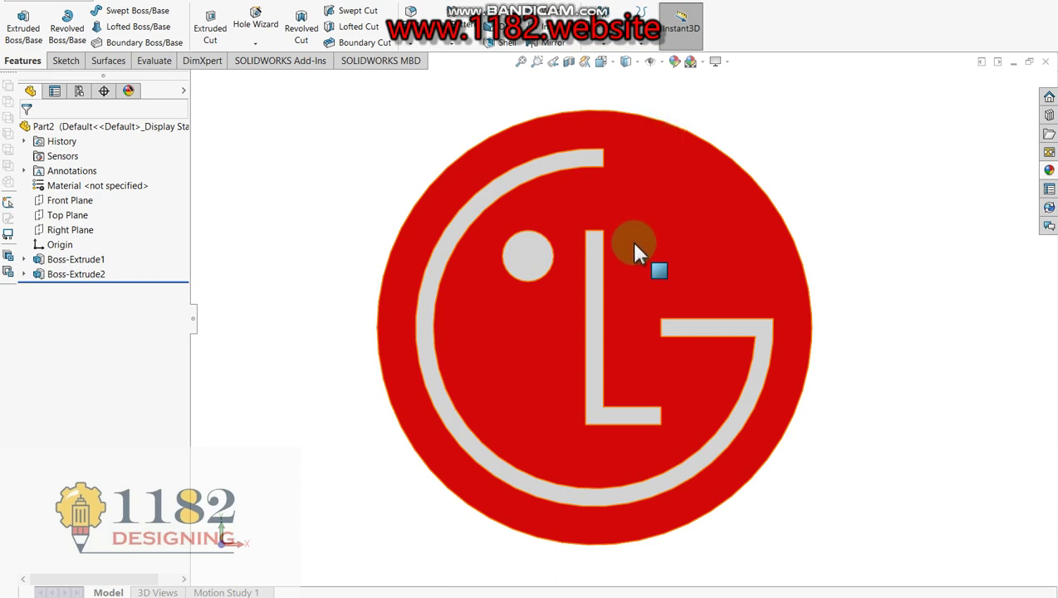
right_click(901, 289)
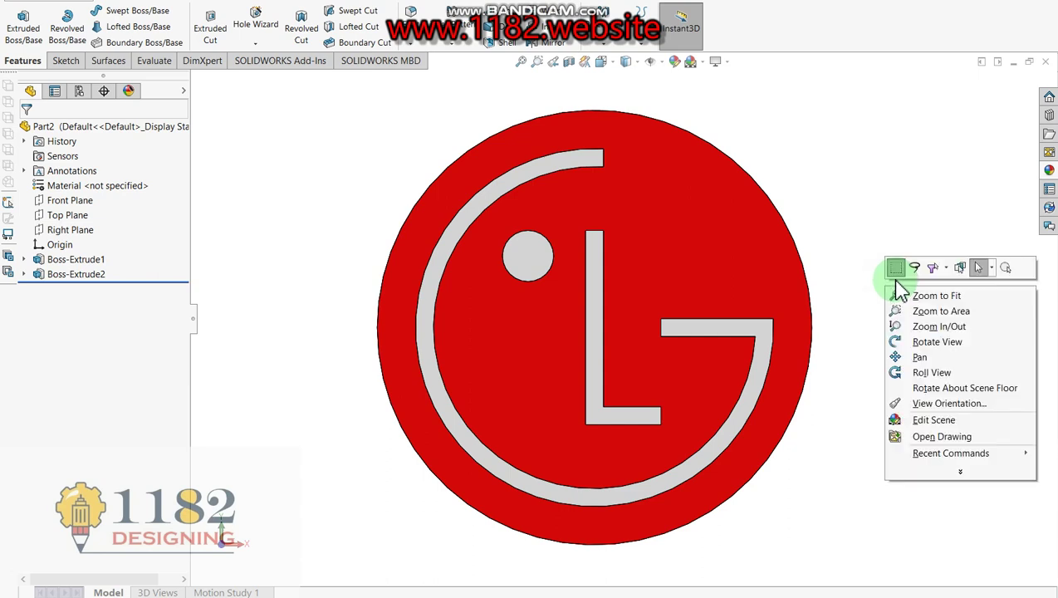
left_click(864, 208)
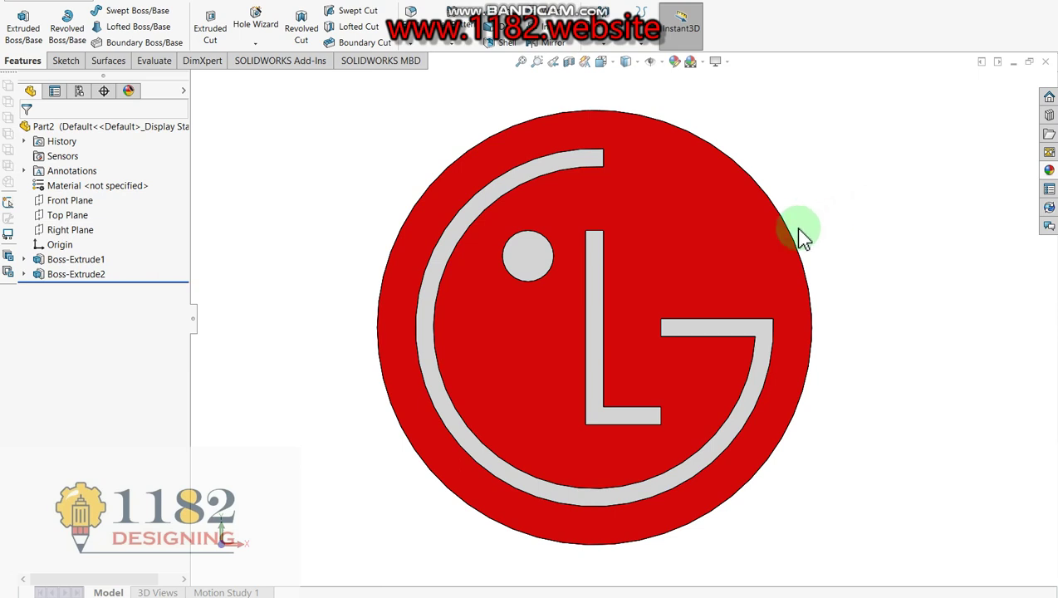
middle_click_drag(640, 241, 665, 156)
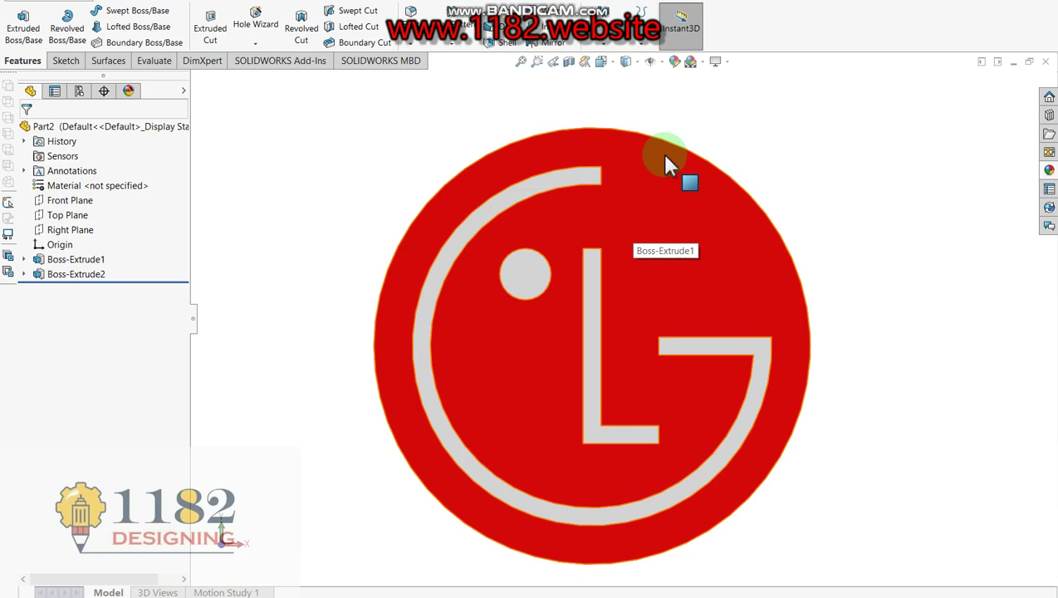
key("ctrl+7")
key("ctrl+1")
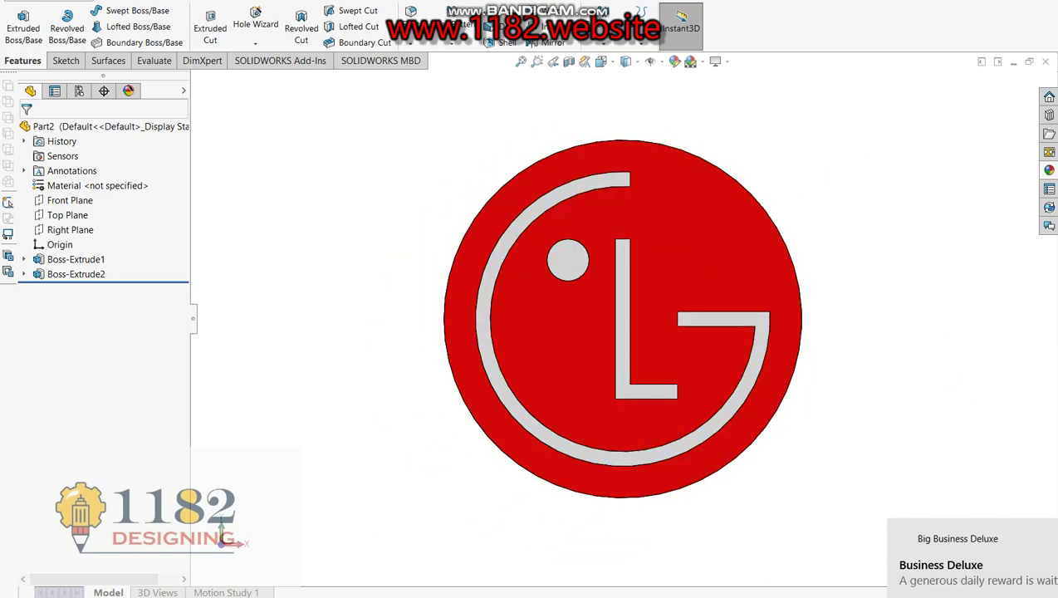
scroll(719, 264, "down", 1)
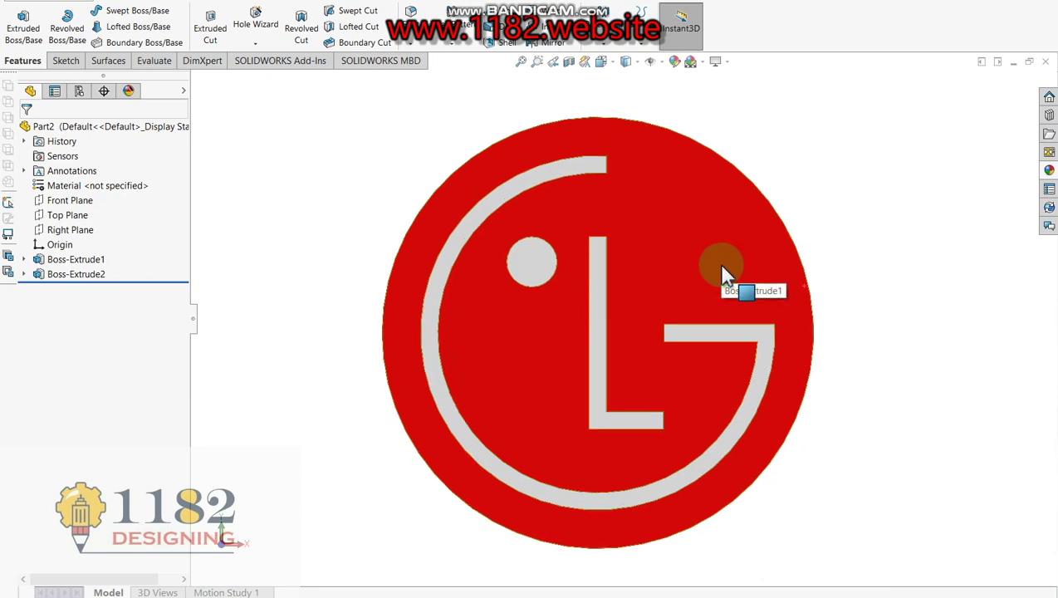
scroll(809, 253, "down", 1)
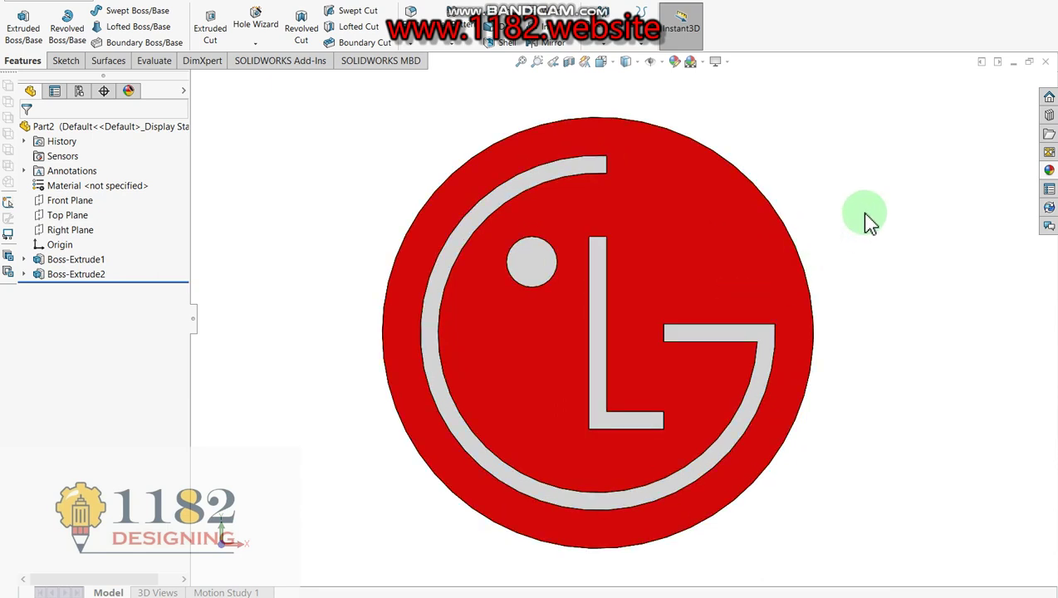